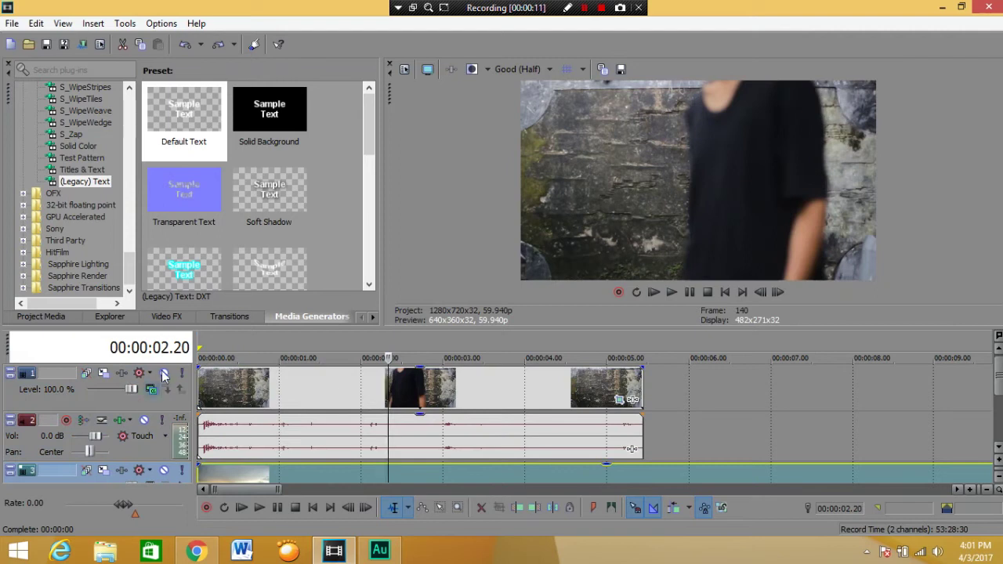
# Step: Mute the wall clip's video track and check the sunset clip underneath at several points of the timeline
pyautogui.click(165, 373)
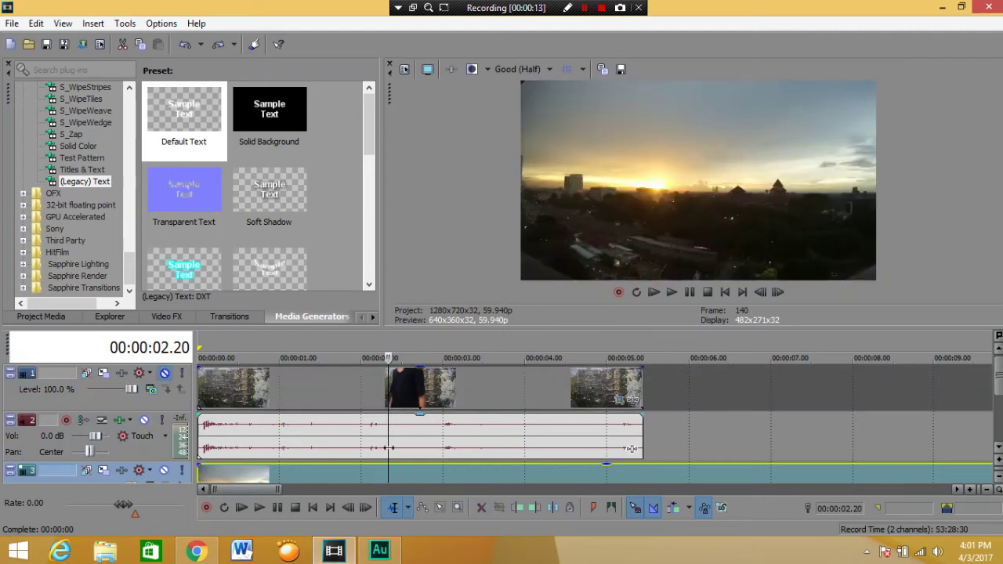
pyautogui.moveTo(388, 448); pyautogui.dragTo(355, 463)
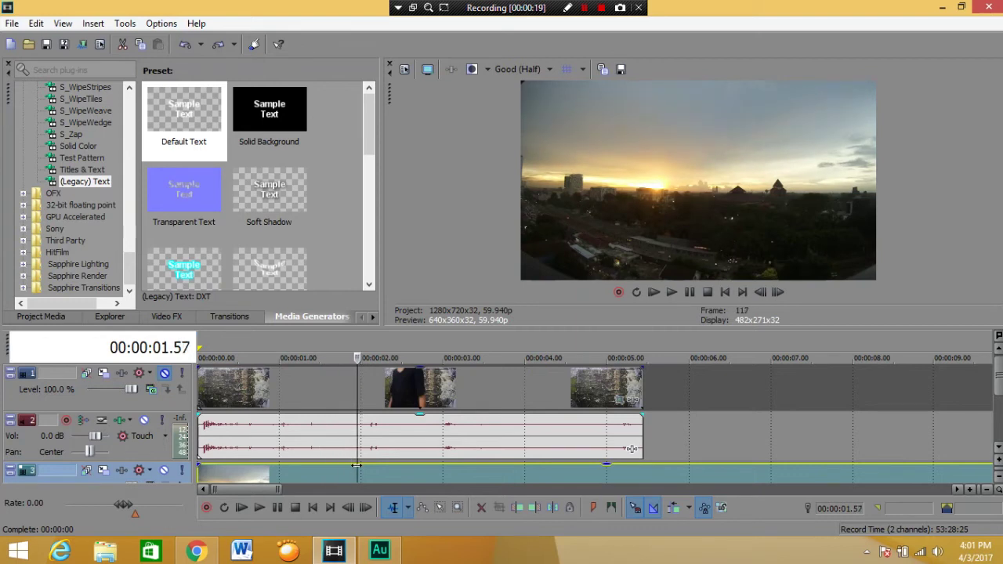
pyautogui.click(452, 446)
pyautogui.click(526, 388)
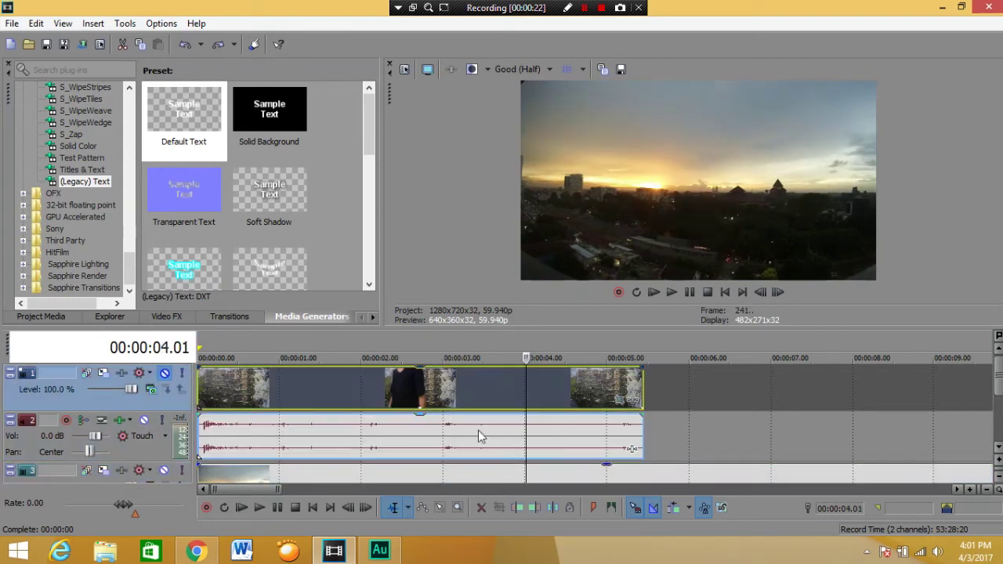
pyautogui.click(450, 446)
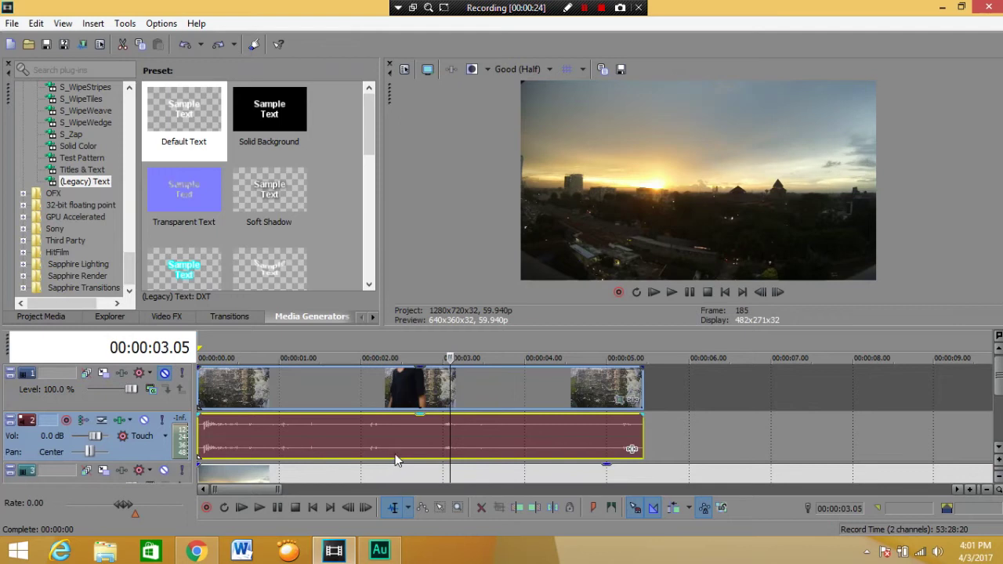
pyautogui.click(463, 399)
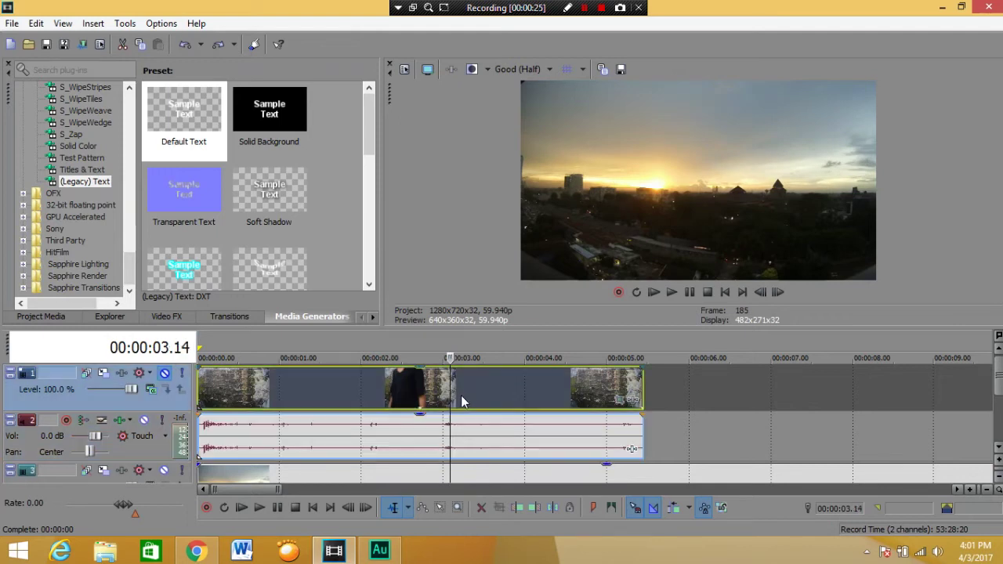
# Step: Delete the wall clip's audio event and remove its emptied audio track
pyautogui.click(321, 444)
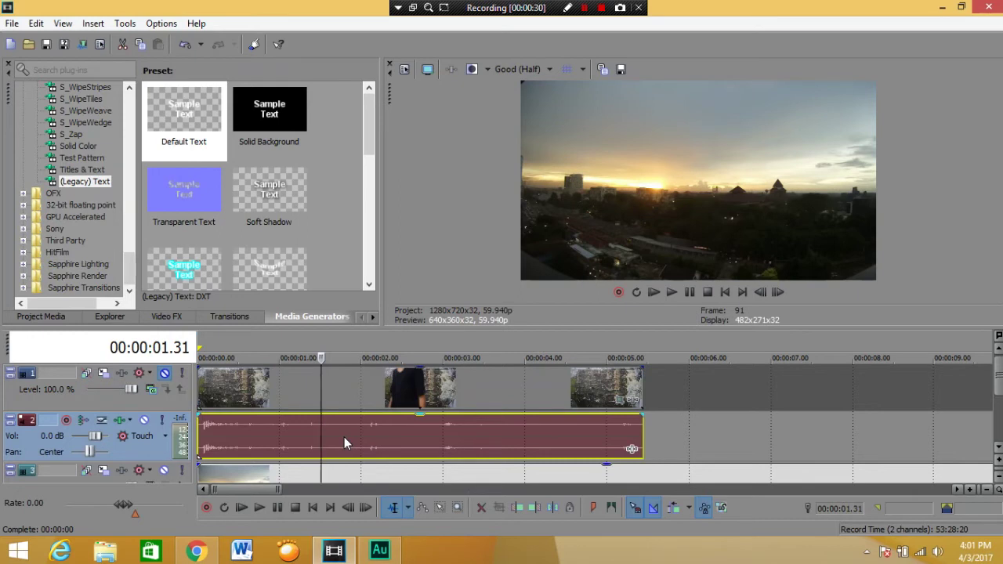
pyautogui.press('Delete')
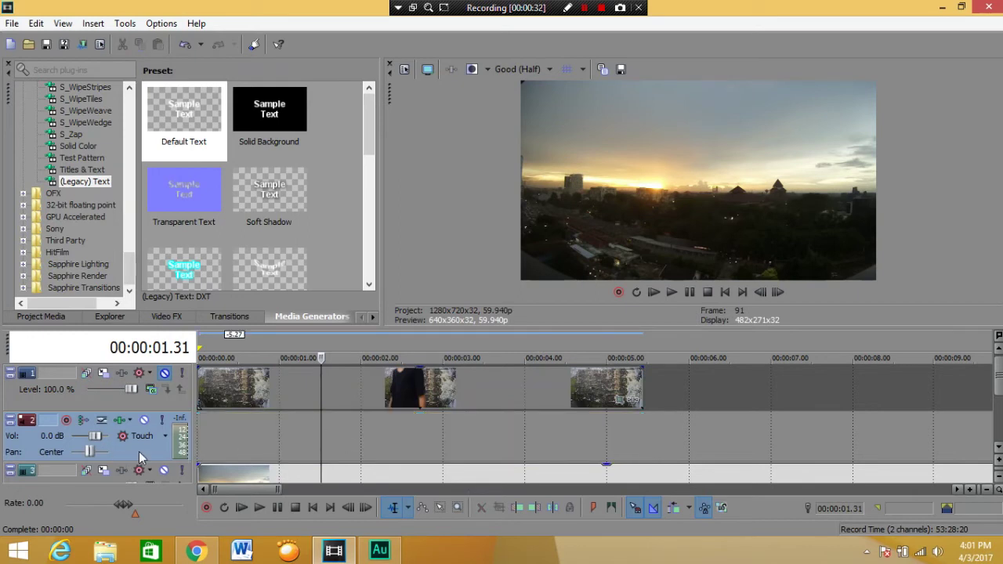
pyautogui.press('Delete')
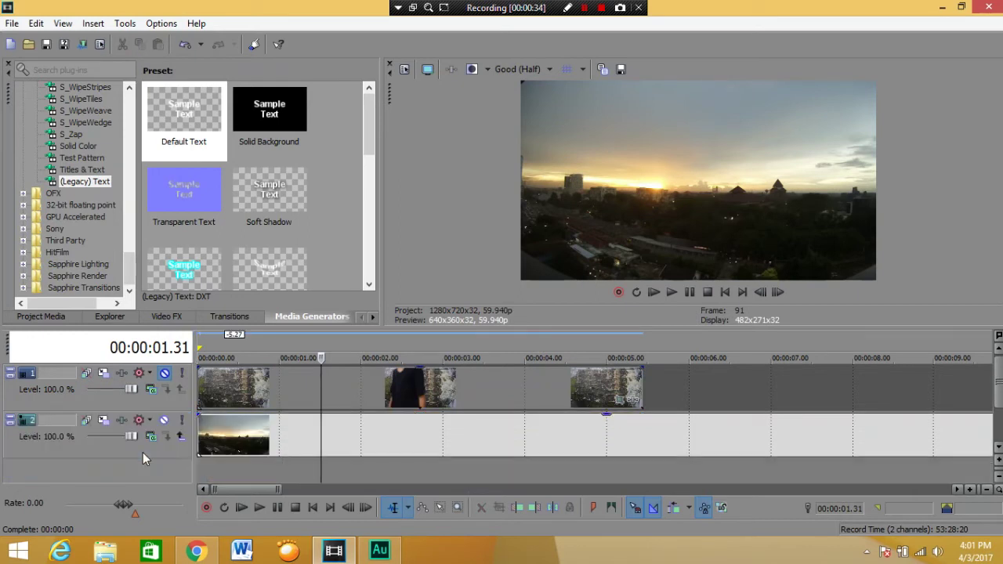
# Step: Unmute the wall clip's track and place a marker at 00:00:02.08, where the person has walked into the frame
pyautogui.moveTo(321, 435); pyautogui.dragTo(369, 444)
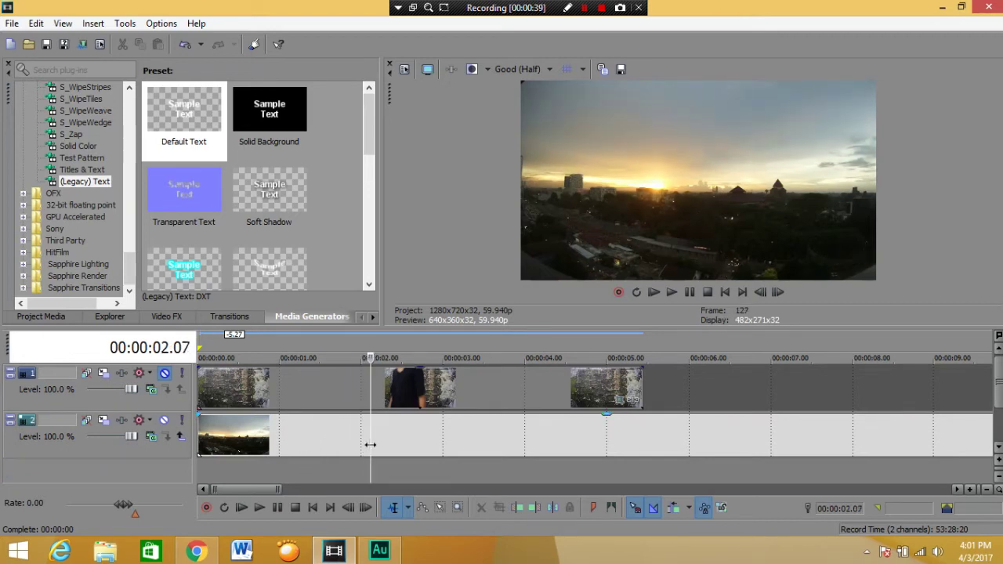
pyautogui.click(165, 374)
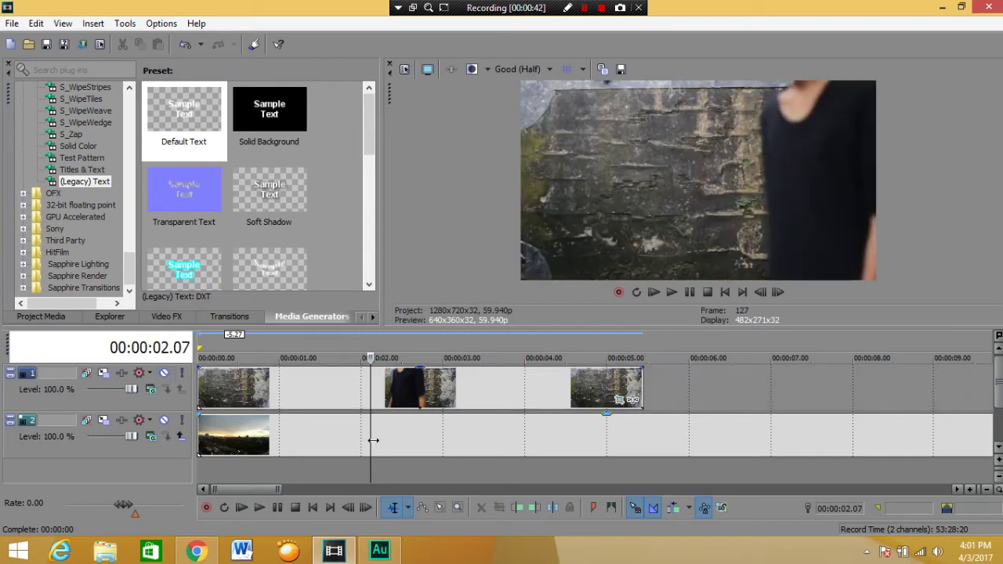
pyautogui.moveTo(372, 436); pyautogui.dragTo(363, 437)
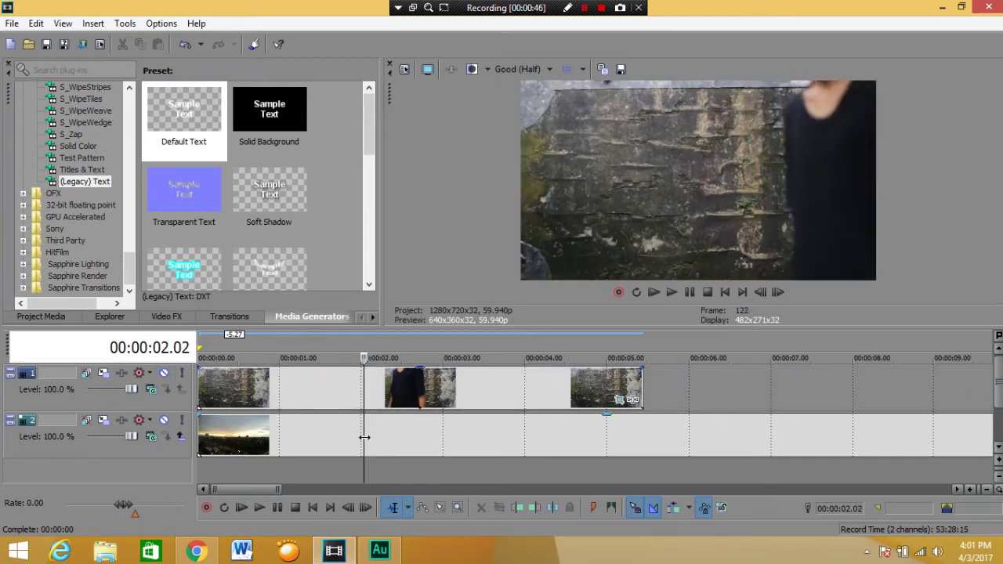
pyautogui.moveTo(364, 439); pyautogui.dragTo(372, 451)
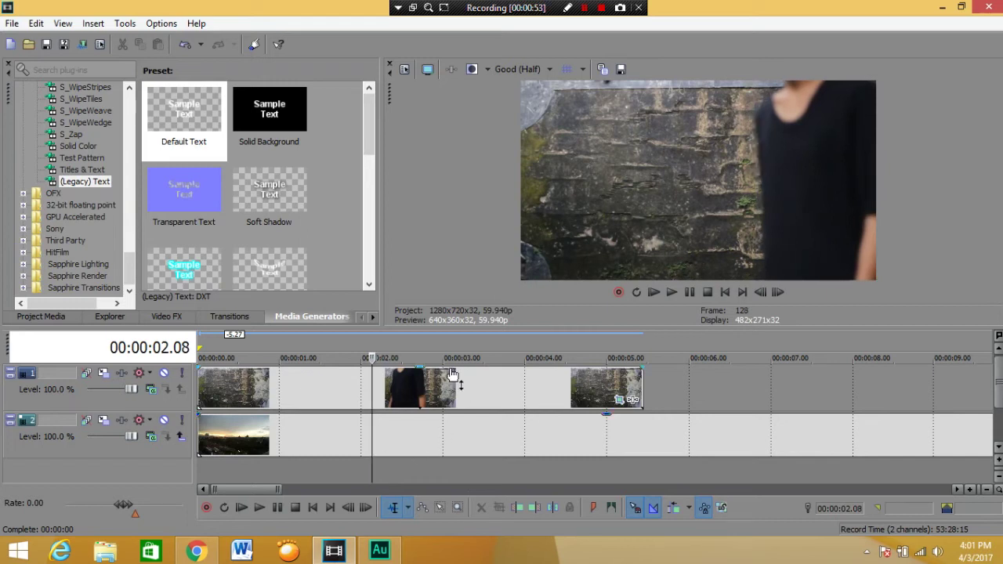
pyautogui.press('m')
# Step: Move the sunset clip on the lower track so that it starts at the marker at 00:00:02.08
pyautogui.click(356, 437)
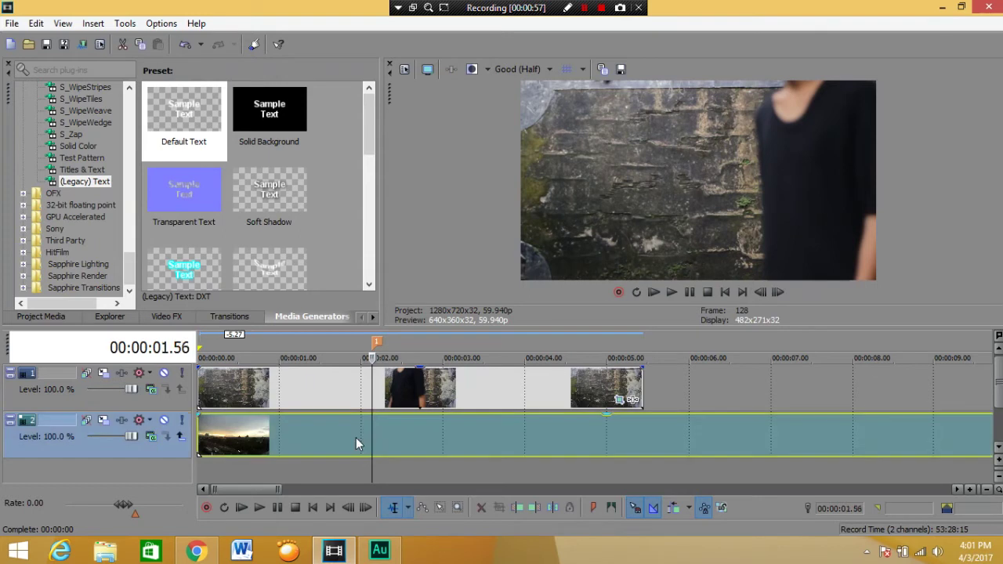
pyautogui.moveTo(409, 438); pyautogui.dragTo(558, 435)
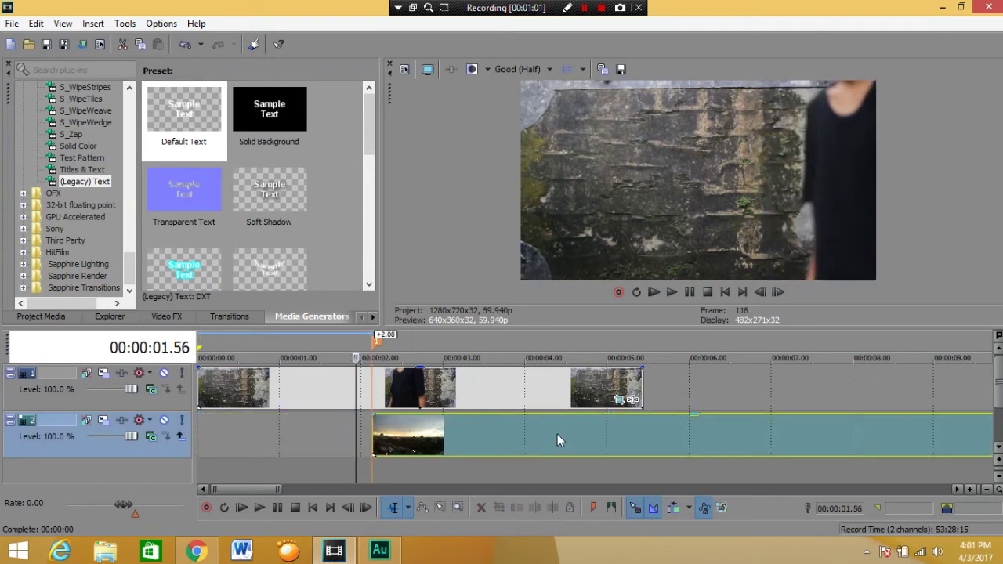
pyautogui.click(415, 386)
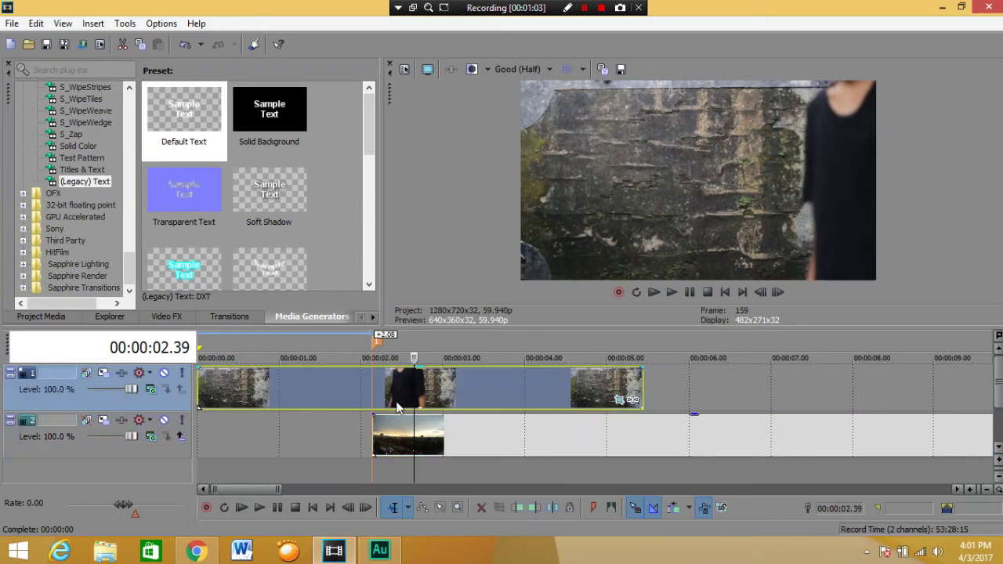
pyautogui.click(375, 408)
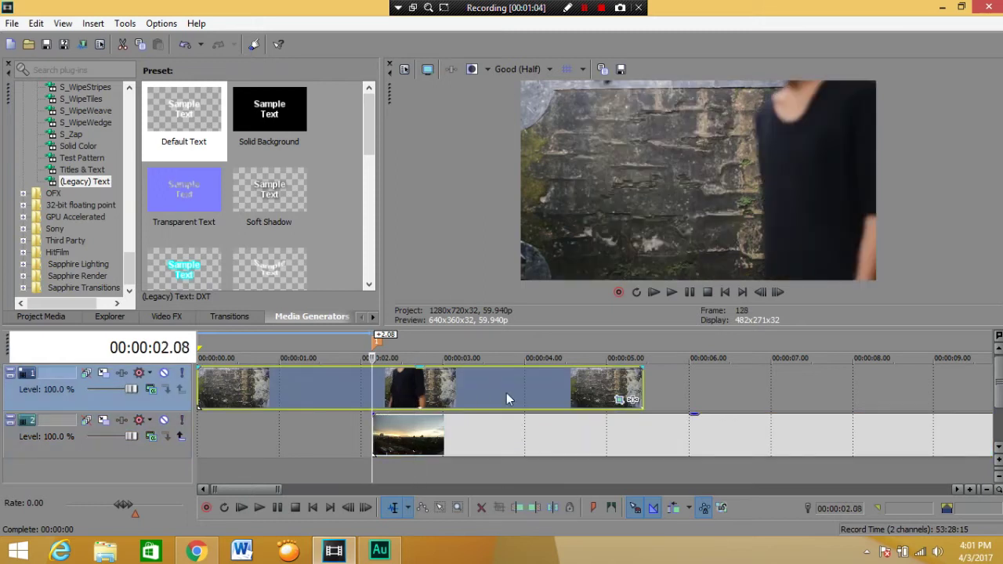
# Step: Open Event Pan/Crop for the wall clip and set its cursor to 00:00:02.08 with Sync Cursor enabled
pyautogui.click(619, 401)
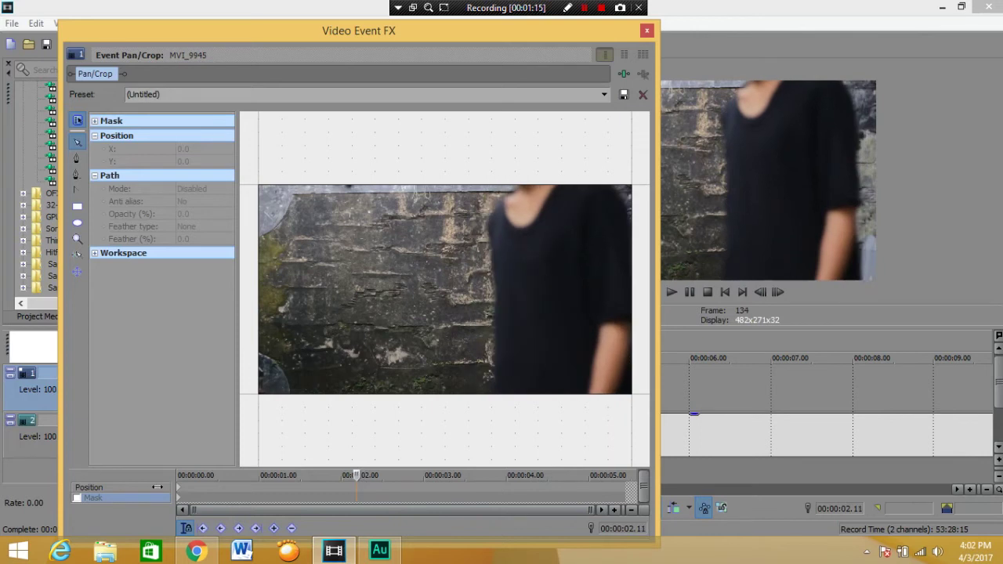
pyautogui.click(189, 499)
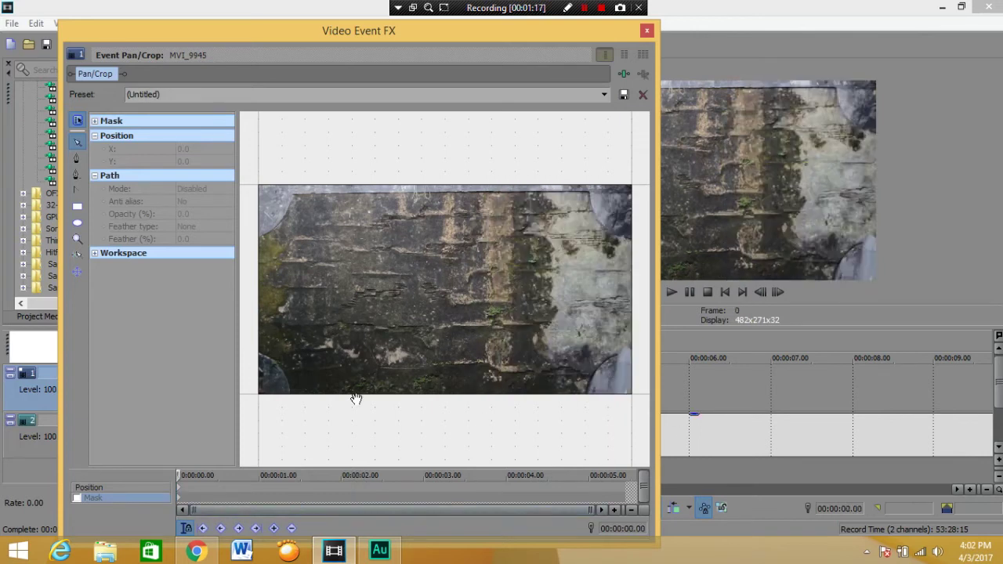
pyautogui.click(185, 529)
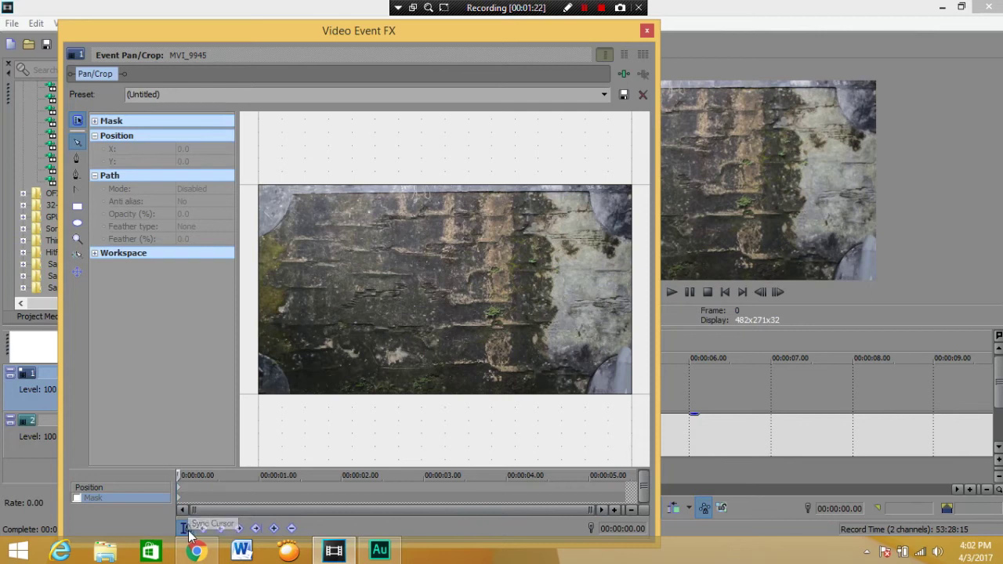
pyautogui.click(198, 474)
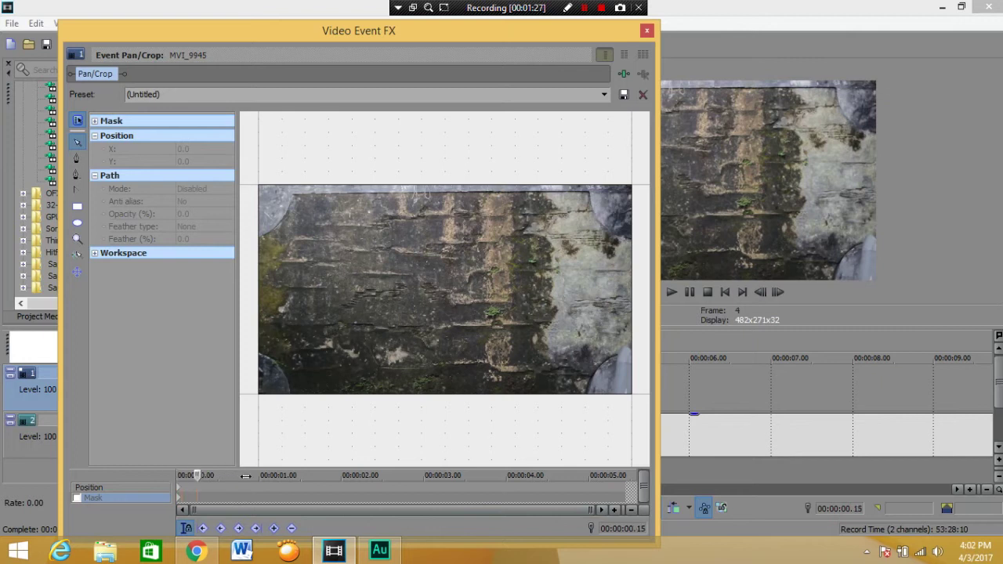
pyautogui.moveTo(289, 475); pyautogui.dragTo(381, 475)
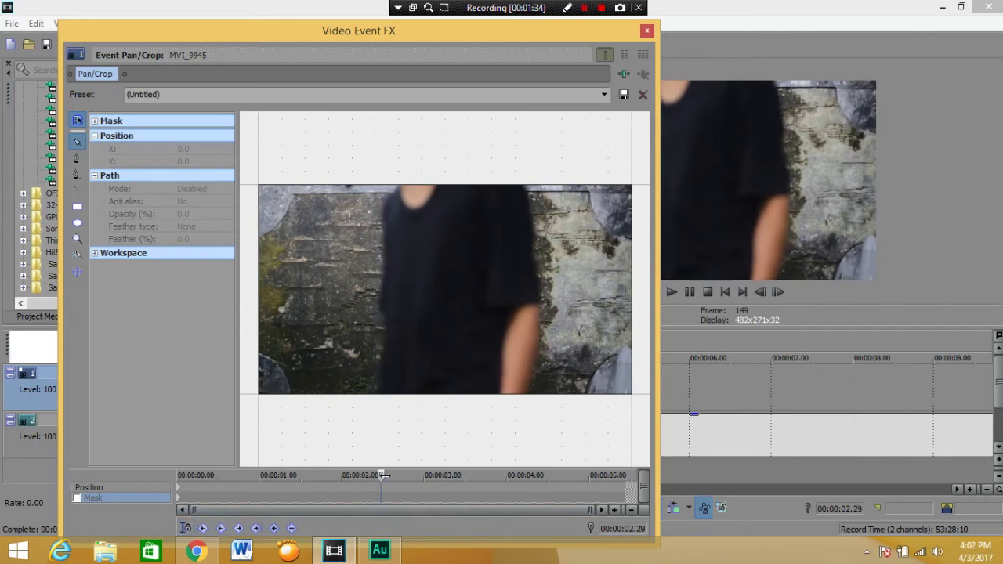
pyautogui.moveTo(379, 475); pyautogui.dragTo(181, 475)
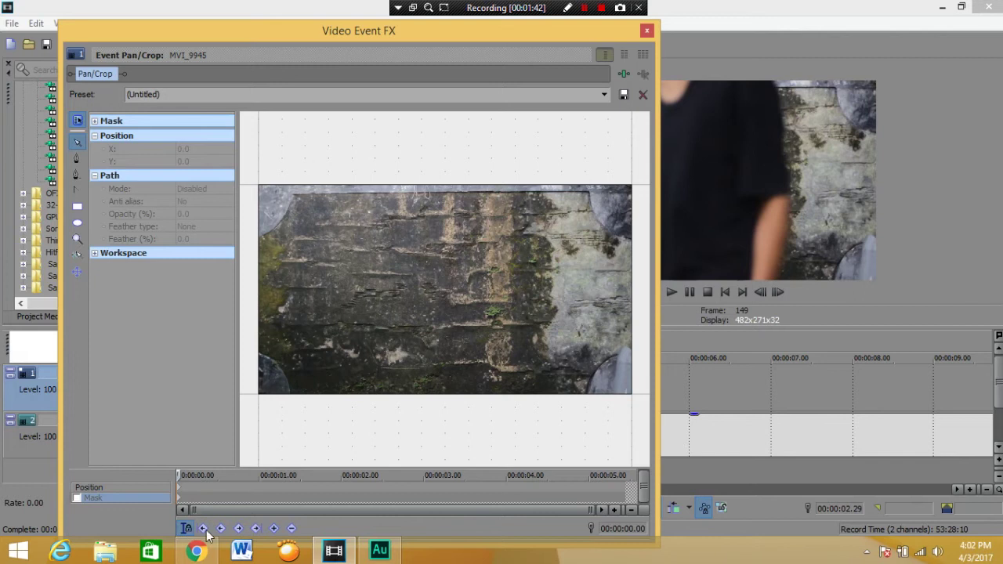
pyautogui.click(186, 528)
pyautogui.moveTo(382, 475); pyautogui.dragTo(352, 475)
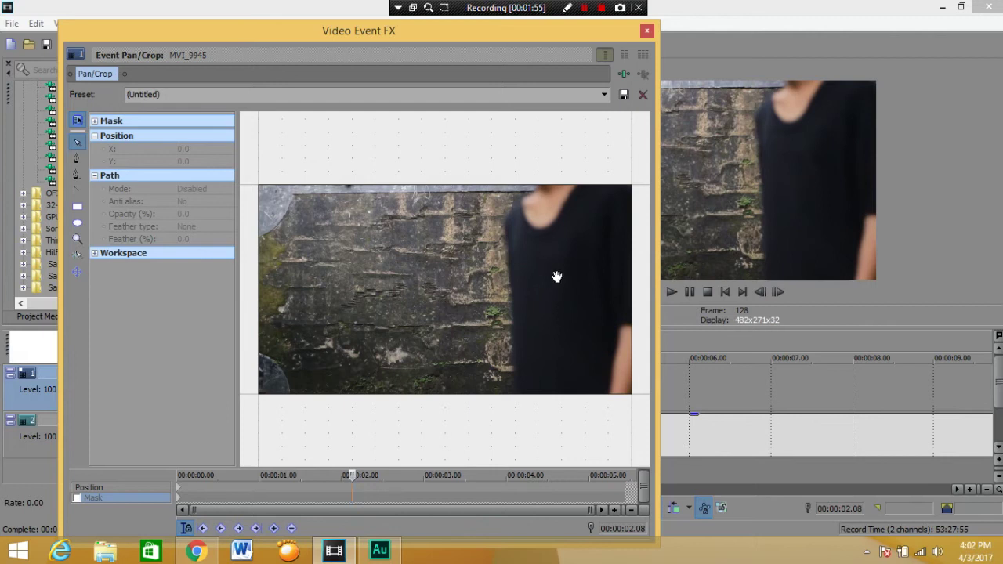
# Step: Enable the mask on the wall clip and create a mask keyframe at 00:00:02.08
pyautogui.click(77, 500)
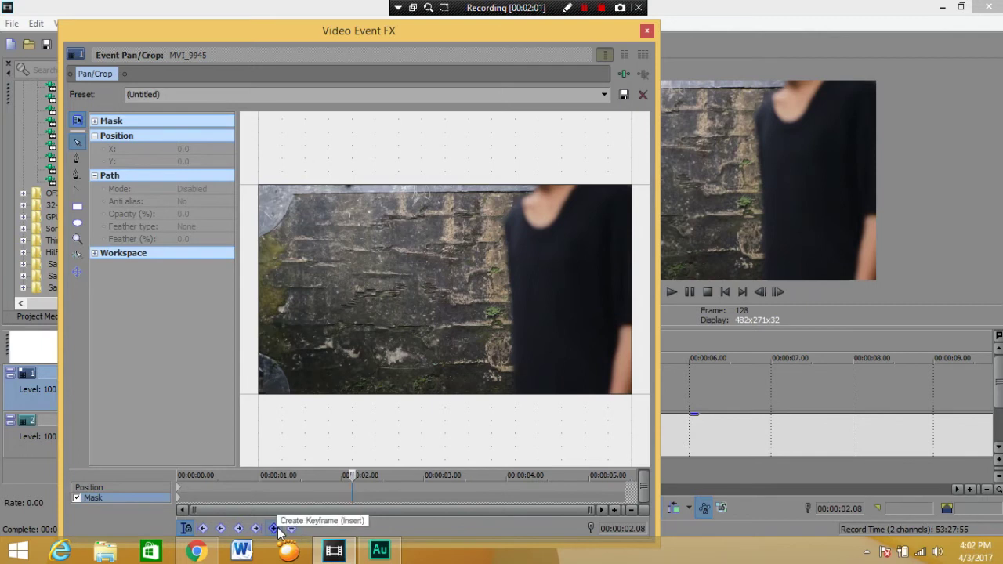
pyautogui.click(274, 529)
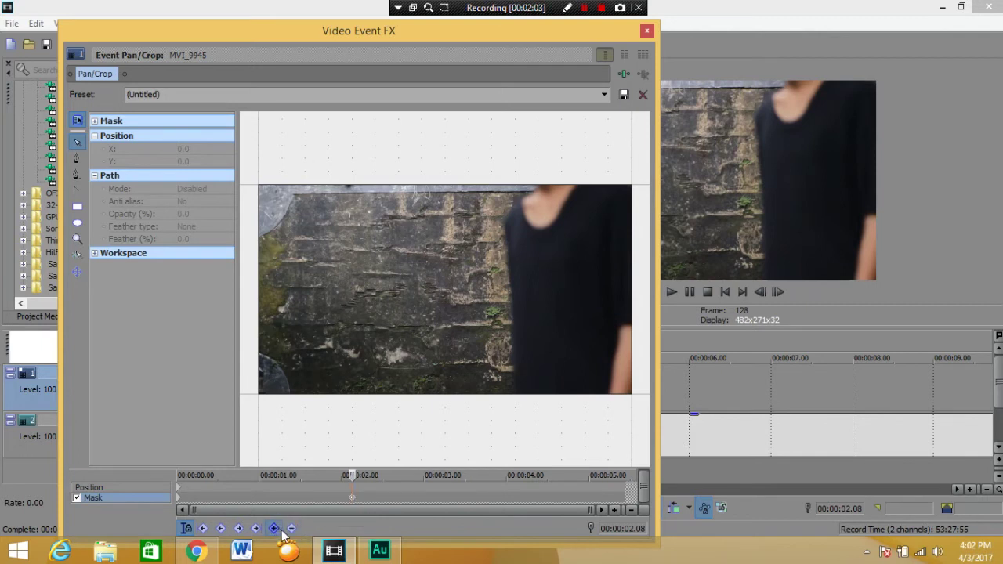
pyautogui.click(352, 497)
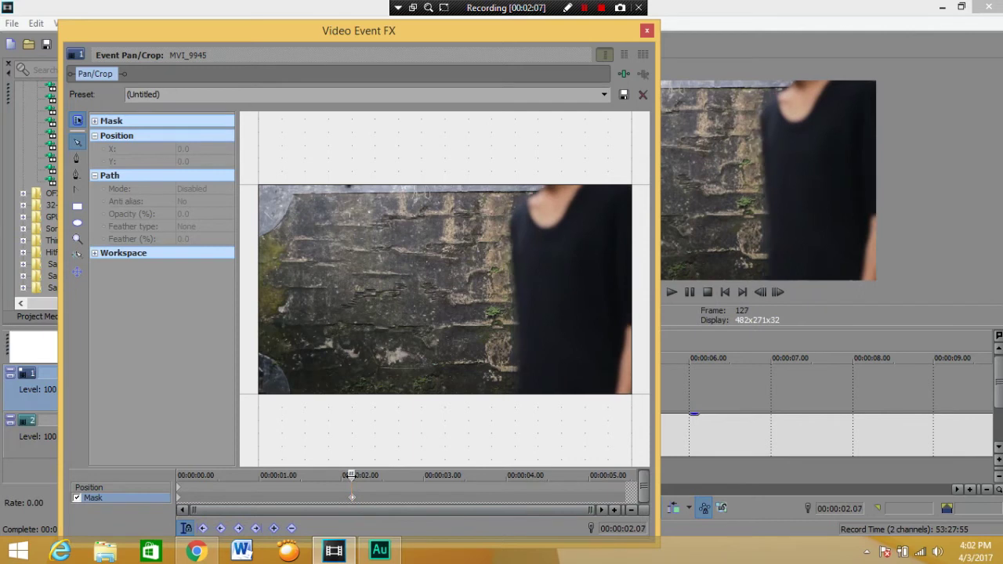
# Step: At 00:00:02.13, start a mask path with anchor points from above the person's shoulder down the trailing edge to the sleeve
pyautogui.press('Right')
pyautogui.press('Right')
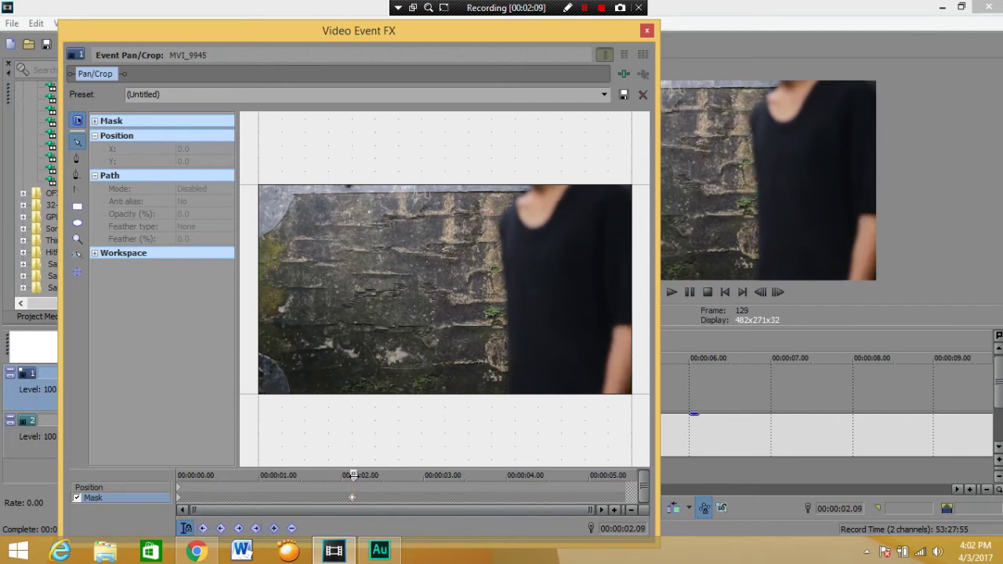
pyautogui.press('Right')
pyautogui.press('Right')
pyautogui.press('Right')
pyautogui.press('Right')
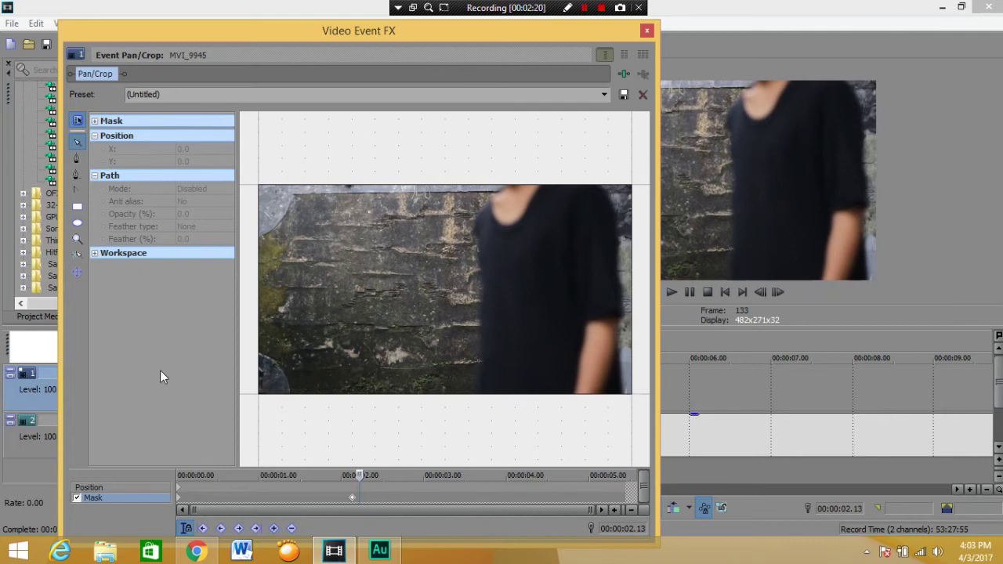
pyautogui.click(78, 157)
pyautogui.moveTo(591, 181); pyautogui.dragTo(612, 210)
pyautogui.click(615, 212)
pyautogui.click(619, 237)
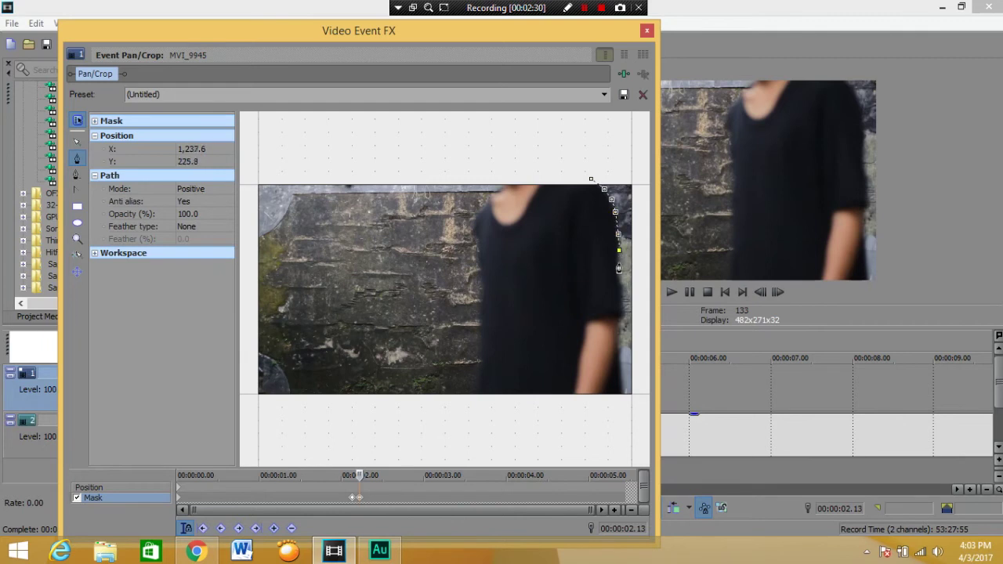
pyautogui.click(619, 263)
pyautogui.click(617, 272)
pyautogui.click(620, 290)
pyautogui.click(624, 305)
pyautogui.click(624, 315)
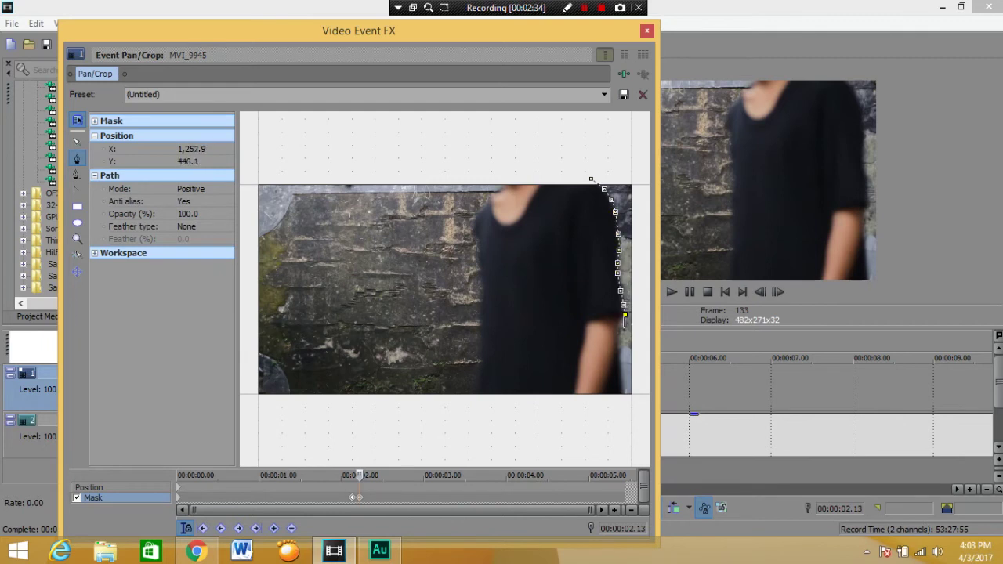
# Step: Continue the mask path from the sleeve down the person's trailing edge to just below the frame
pyautogui.click(620, 322)
pyautogui.click(621, 331)
pyautogui.click(619, 353)
pyautogui.click(622, 377)
pyautogui.click(643, 269)
pyautogui.click(637, 408)
pyautogui.click(639, 407)
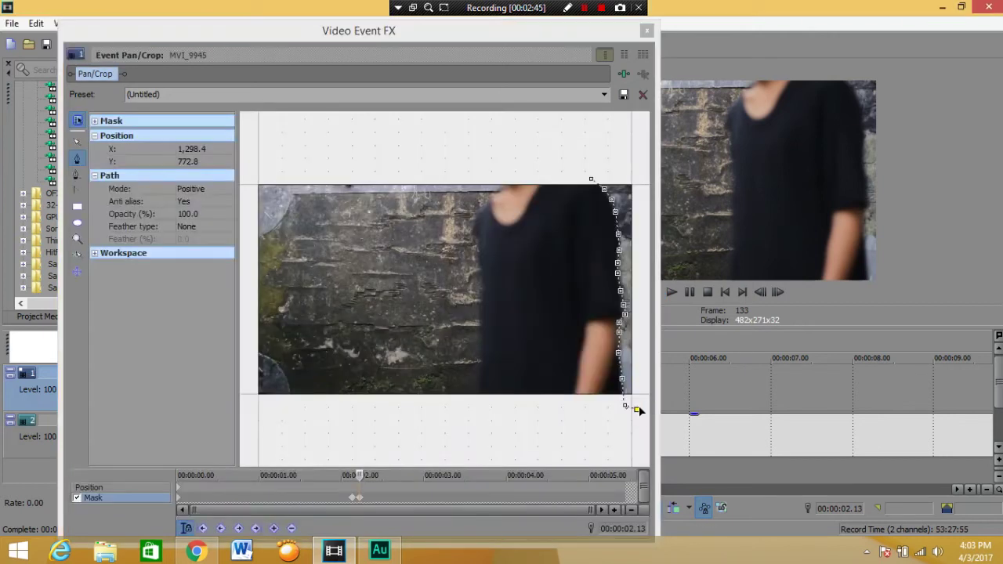
# Step: Close the mask path by running it outside the frame around the wall area and back to the first anchor above the shoulder
pyautogui.click(639, 409)
pyautogui.click(580, 413)
pyautogui.click(413, 417)
pyautogui.click(253, 416)
pyautogui.click(251, 325)
pyautogui.click(248, 172)
pyautogui.click(322, 174)
pyautogui.click(510, 184)
pyautogui.click(591, 180)
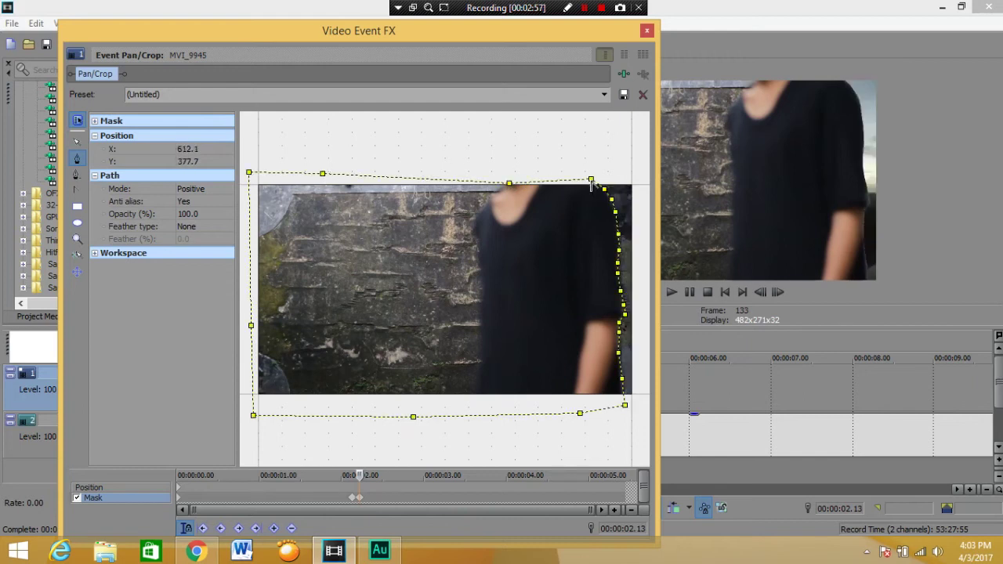
pyautogui.click(591, 181)
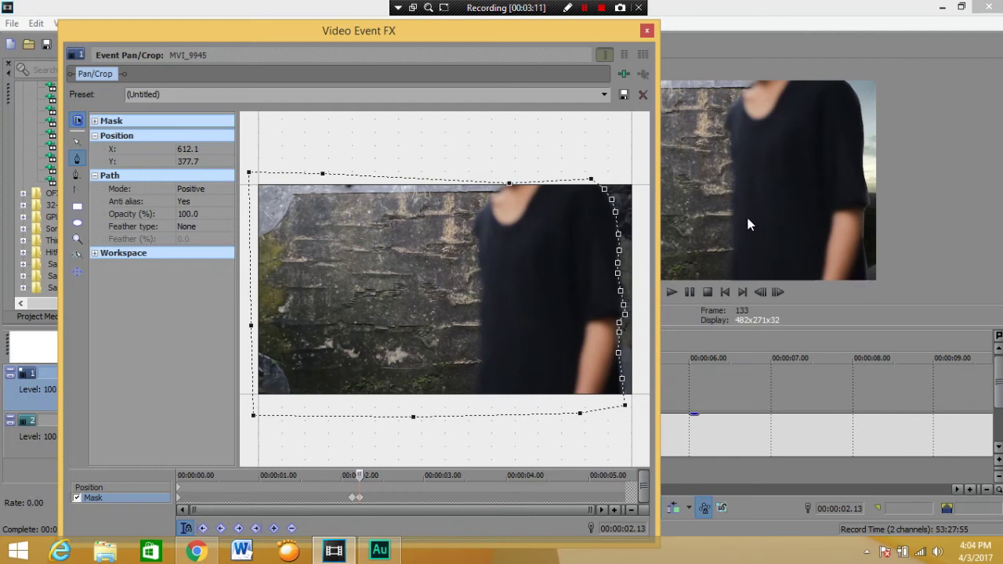
# Step: Refine the mask anchors around the sleeve and forearm along the person's trailing edge at 00:00:02.13
pyautogui.click(76, 144)
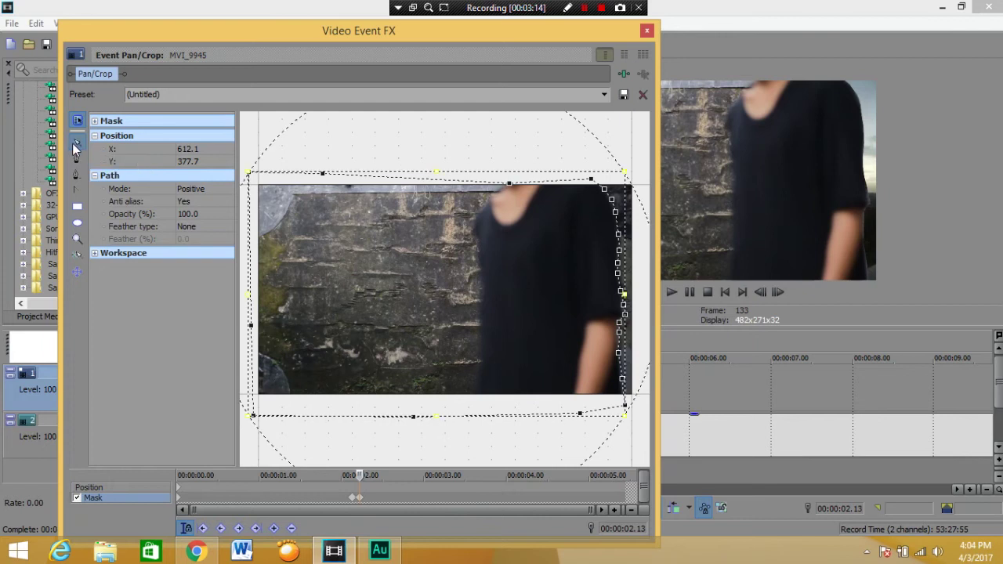
pyautogui.click(623, 397)
pyautogui.click(624, 363)
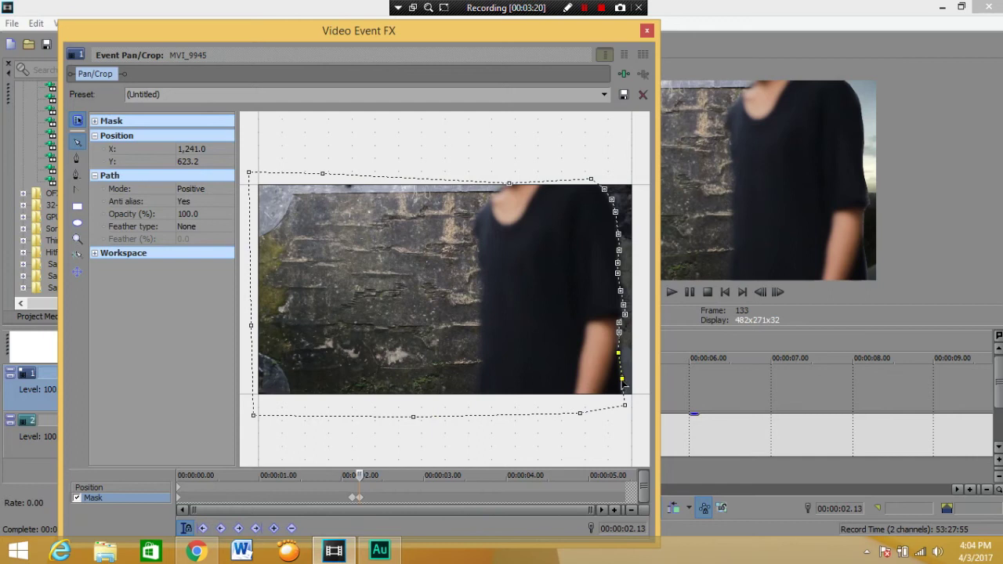
pyautogui.click(624, 323)
pyautogui.click(623, 313)
pyautogui.click(622, 305)
pyautogui.click(619, 346)
pyautogui.click(619, 340)
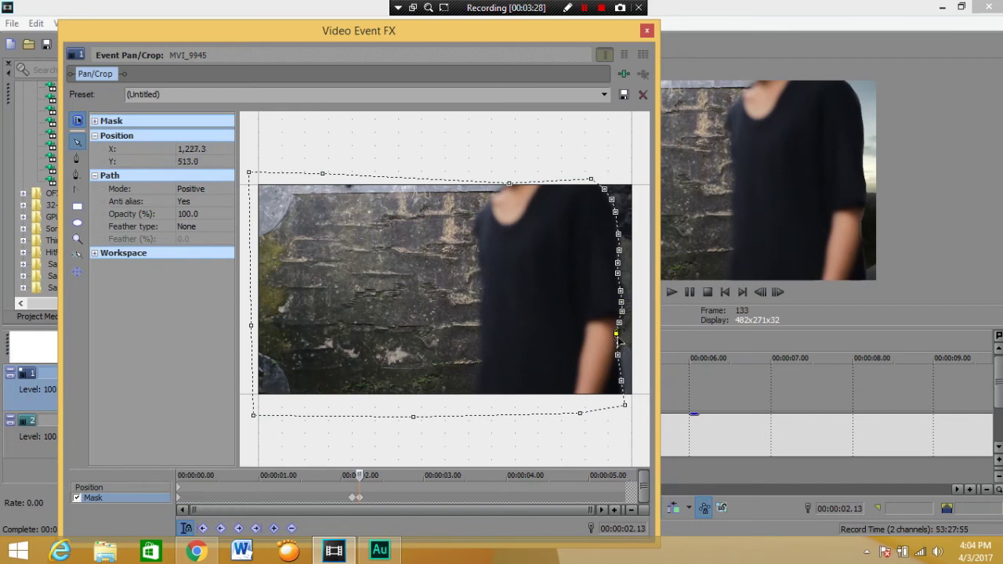
pyautogui.moveTo(619, 341); pyautogui.dragTo(623, 329)
# Step: Set the mask path's feather type to In with a feather of 2.0%
pyautogui.click(188, 228)
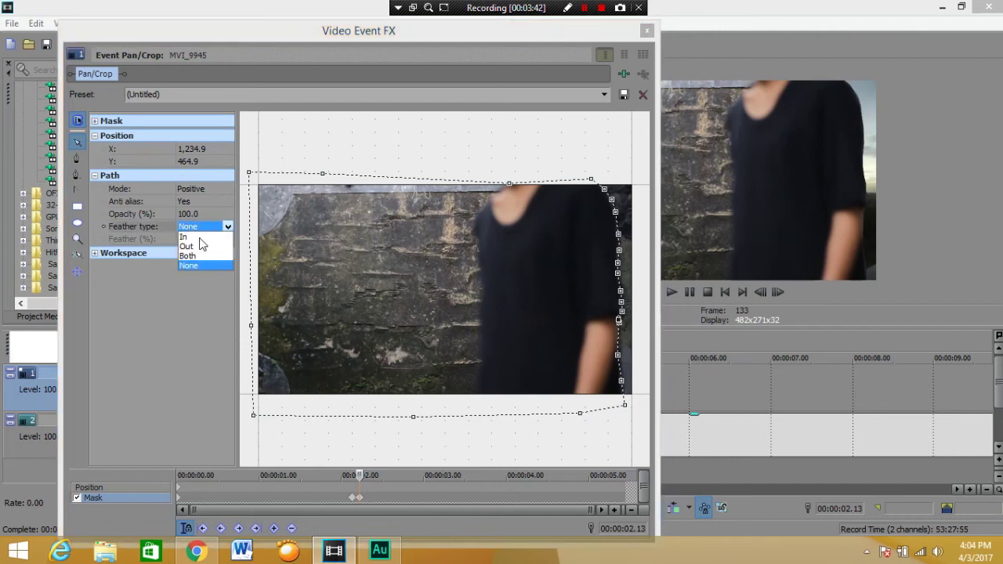
pyautogui.click(194, 237)
pyautogui.click(185, 240)
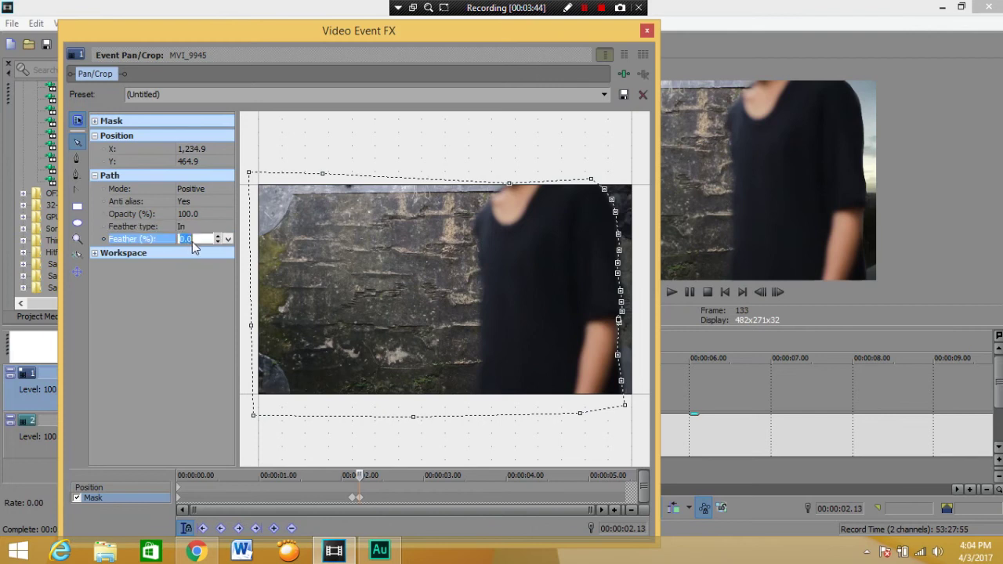
pyautogui.click(218, 236)
pyautogui.click(218, 236)
pyautogui.click(218, 235)
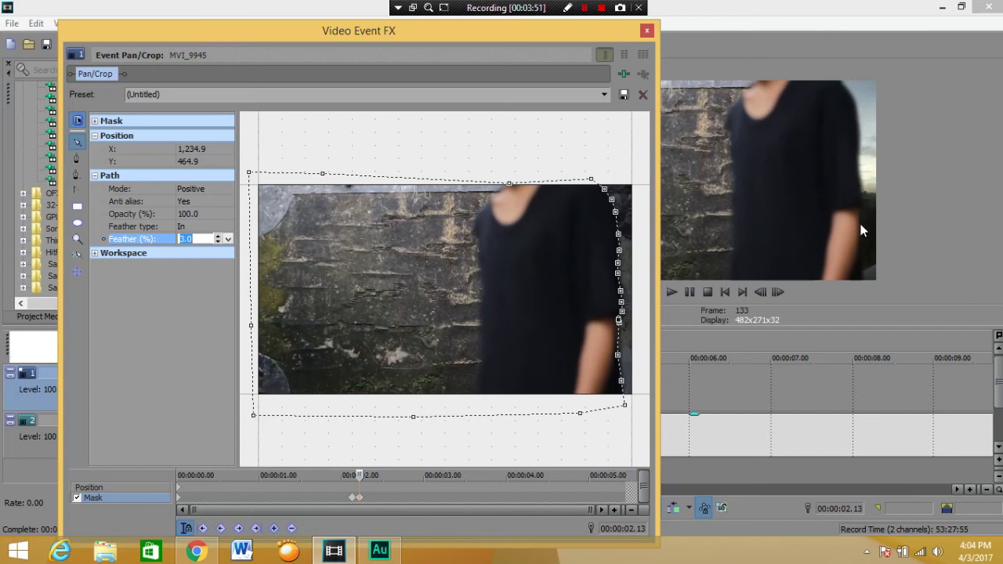
pyautogui.click(219, 242)
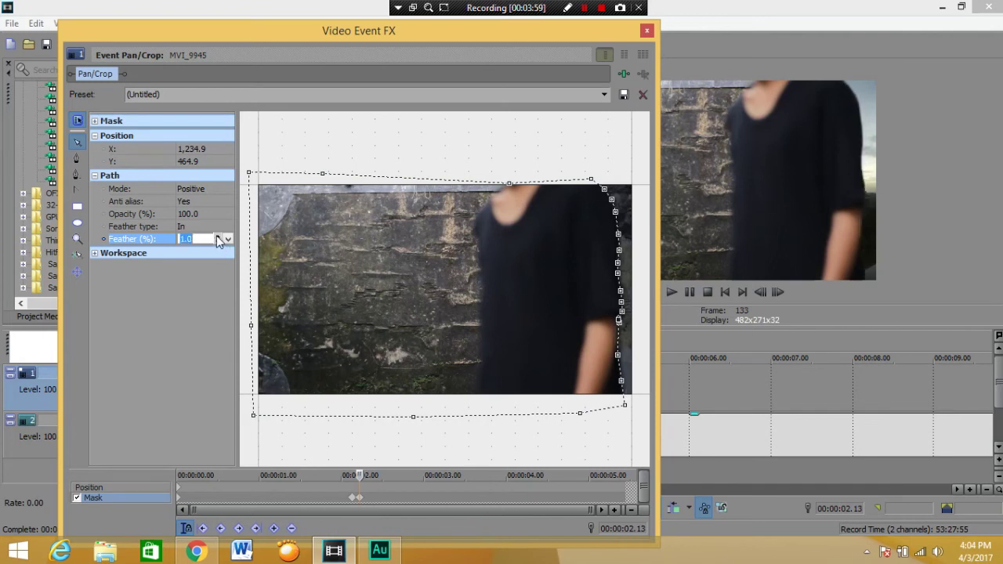
pyautogui.click(219, 240)
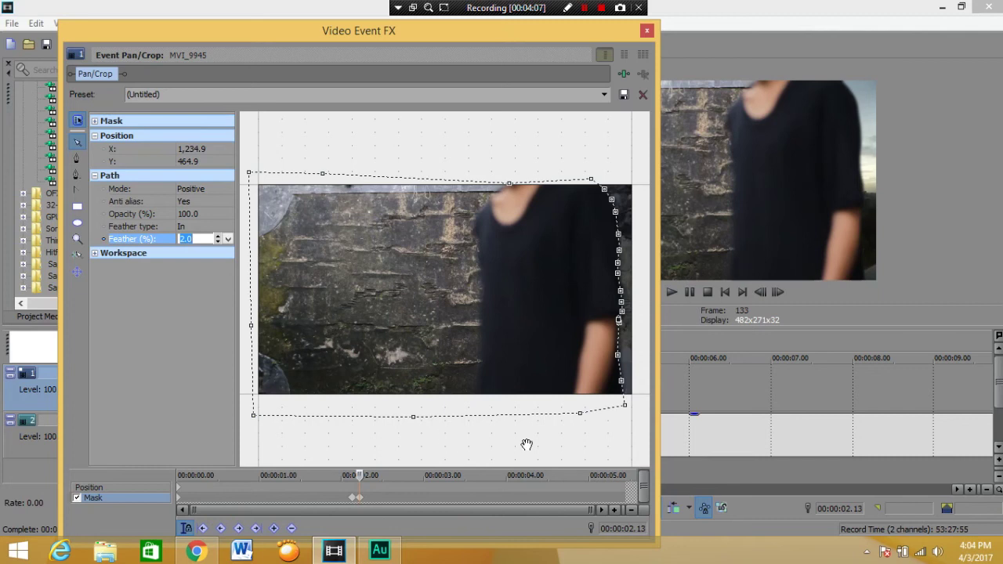
pyautogui.click(625, 405)
pyautogui.press('Return')
# Step: At 00:00:02.16, select the entire mask path and shift it to the person's trailing edge
pyautogui.moveTo(359, 475); pyautogui.dragTo(363, 475)
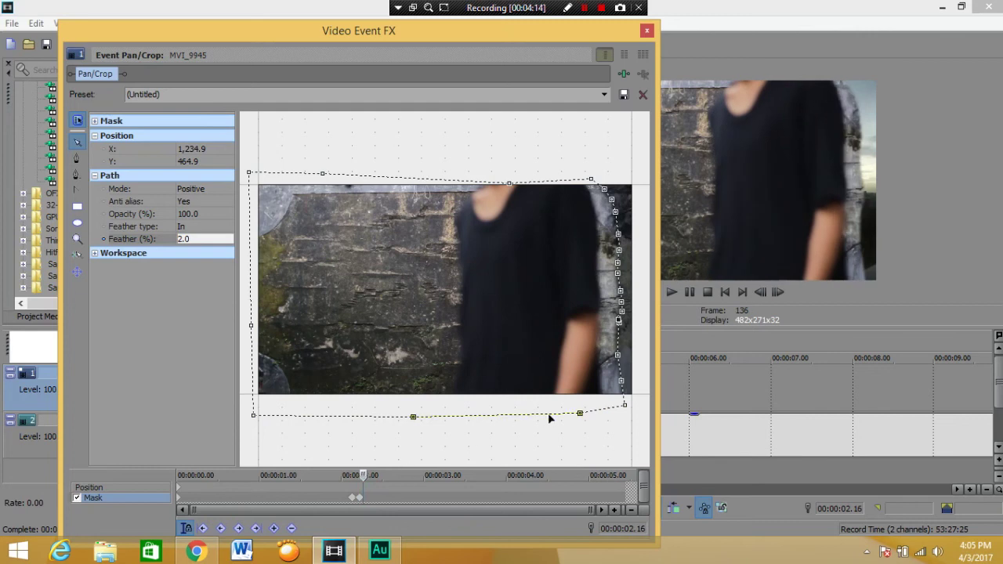
pyautogui.rightClick(608, 408)
pyautogui.moveTo(674, 251)
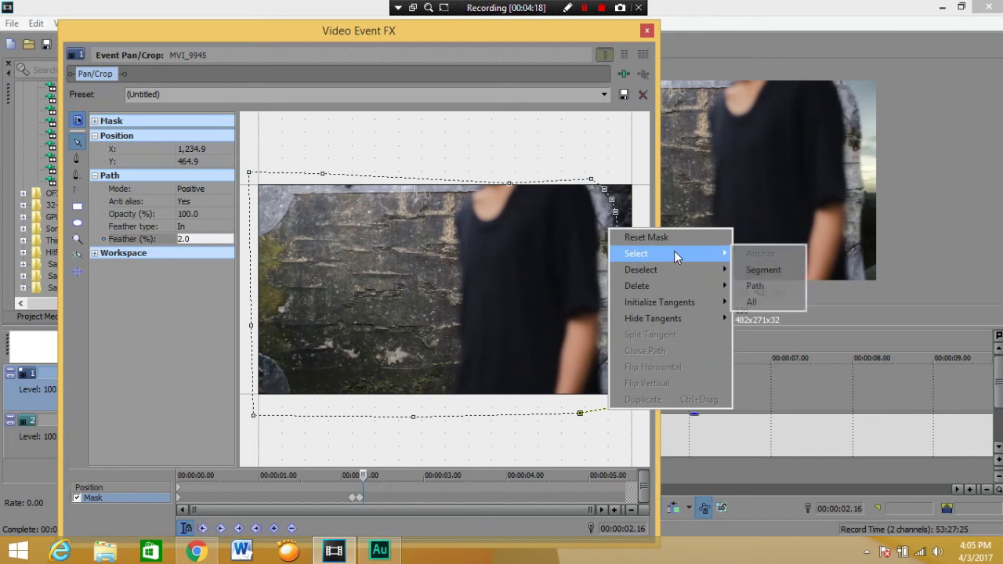
pyautogui.click(773, 301)
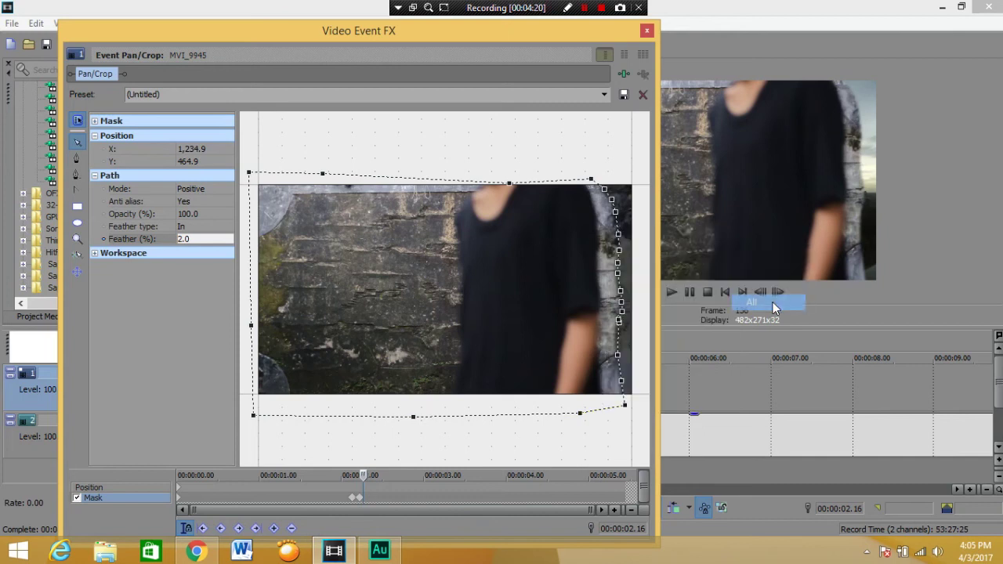
pyautogui.moveTo(587, 394); pyautogui.dragTo(573, 392)
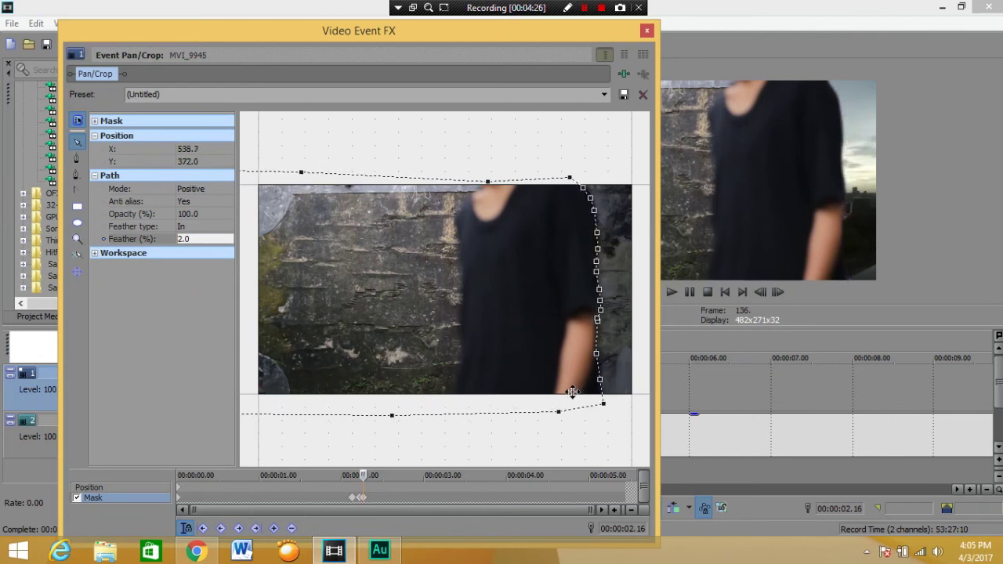
pyautogui.moveTo(574, 393); pyautogui.dragTo(575, 392)
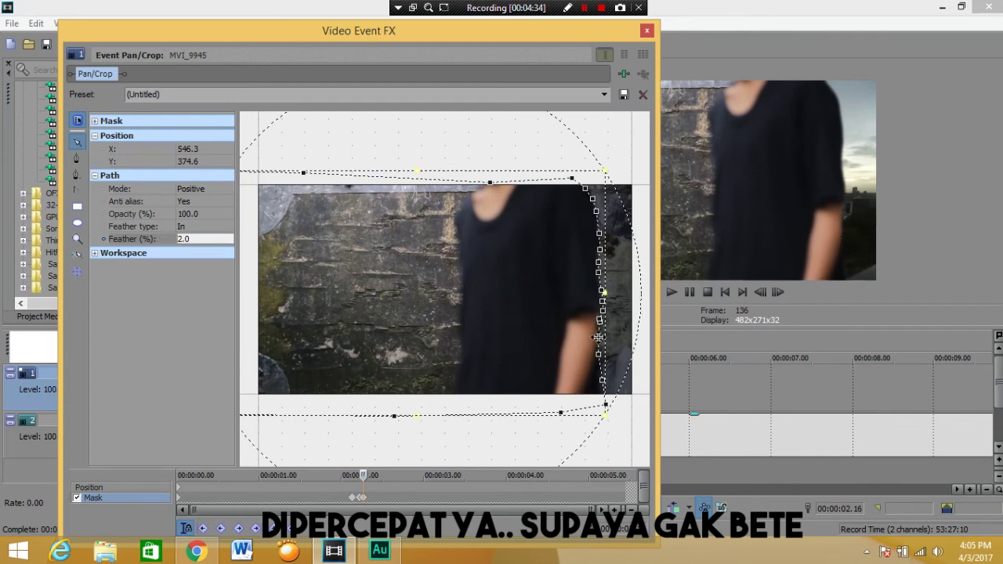
# Step: Lower the bottom two trailing-edge anchors and nudge one anchor on the person's back inward at 00:00:02.16
pyautogui.click(605, 396)
pyautogui.click(607, 405)
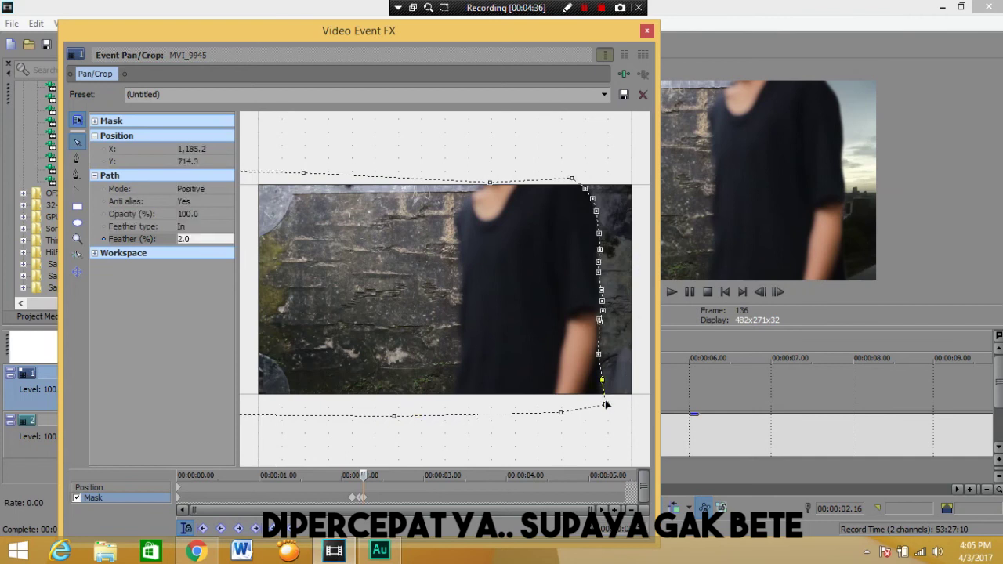
pyautogui.moveTo(604, 392); pyautogui.dragTo(605, 398)
pyautogui.click(631, 262)
pyautogui.moveTo(602, 268); pyautogui.dragTo(600, 268)
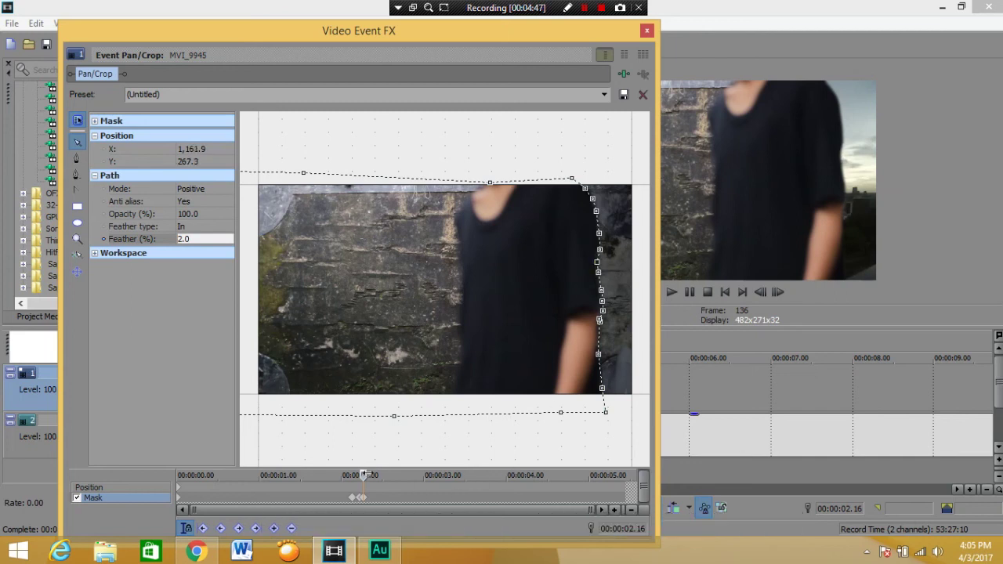
# Step: At 00:00:02.21, move the upper mask anchors onto the person's trailing edge from the shoulder to the sleeve
pyautogui.moveTo(365, 475); pyautogui.dragTo(370, 475)
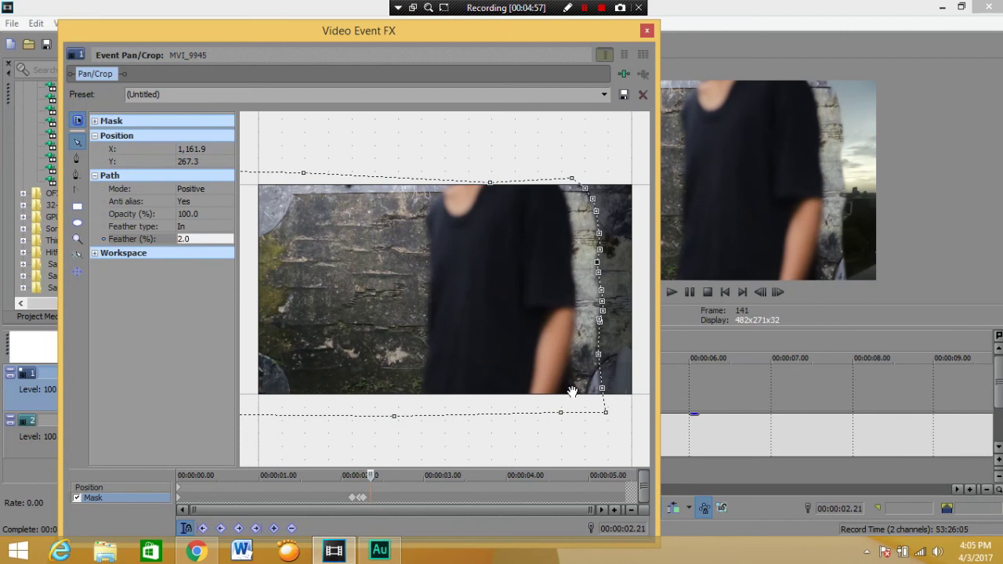
pyautogui.rightClick(590, 230)
pyautogui.moveTo(650, 259)
pyautogui.click(759, 303)
pyautogui.moveTo(592, 190); pyautogui.dragTo(576, 301)
pyautogui.click(577, 320)
# Step: Move the lower mask anchors along the forearm and down below the frame at 00:00:02.21
pyautogui.click(572, 337)
pyautogui.click(569, 358)
pyautogui.click(570, 374)
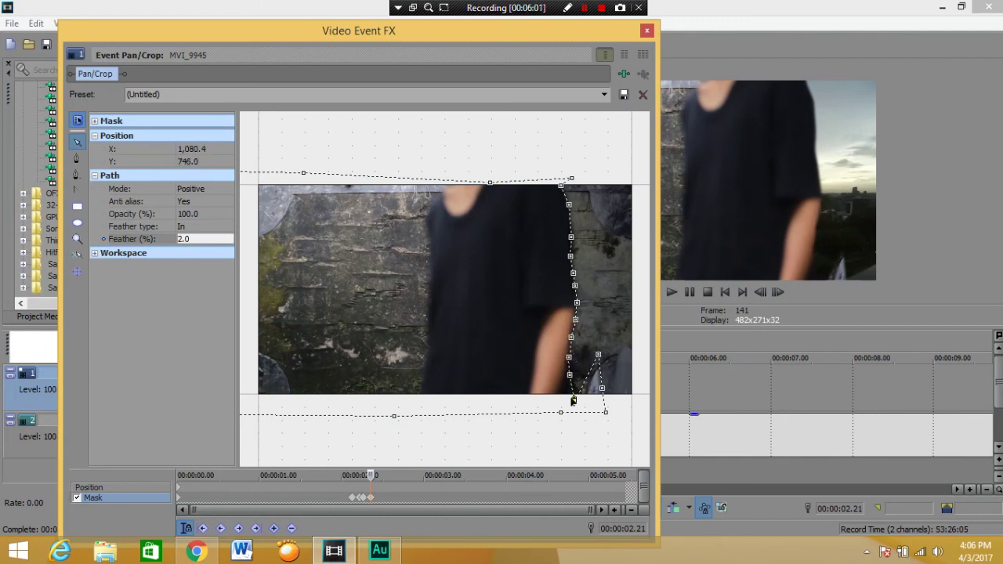
pyautogui.click(573, 401)
pyautogui.click(549, 407)
pyautogui.click(544, 410)
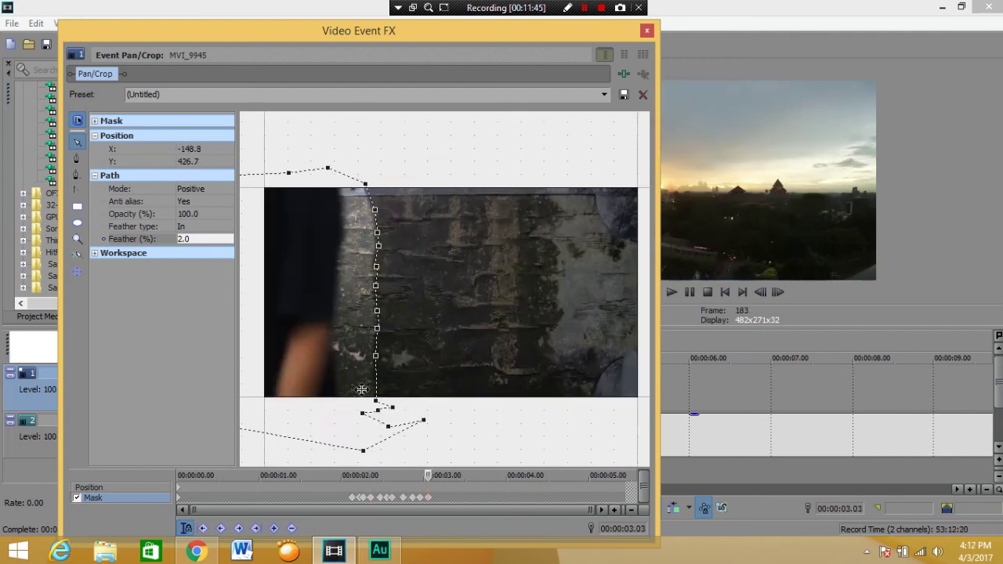
# Step: At 00:00:03.03, shift the whole mask path to the person's trailing edge and refit its anchors along the back and arm
pyautogui.moveTo(361, 389); pyautogui.dragTo(330, 399)
pyautogui.click(346, 401)
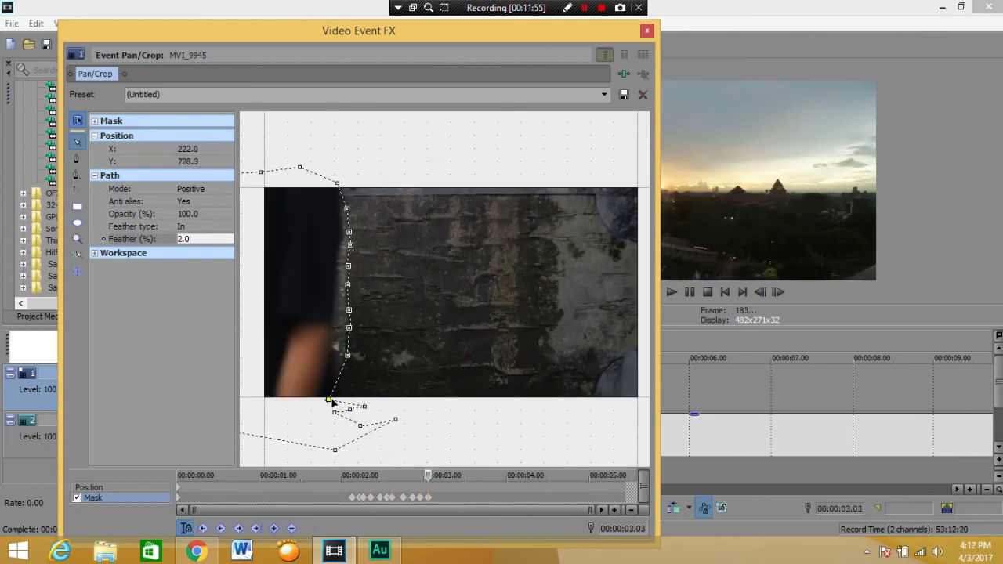
pyautogui.moveTo(348, 359); pyautogui.dragTo(335, 357)
pyautogui.click(349, 328)
pyautogui.click(348, 328)
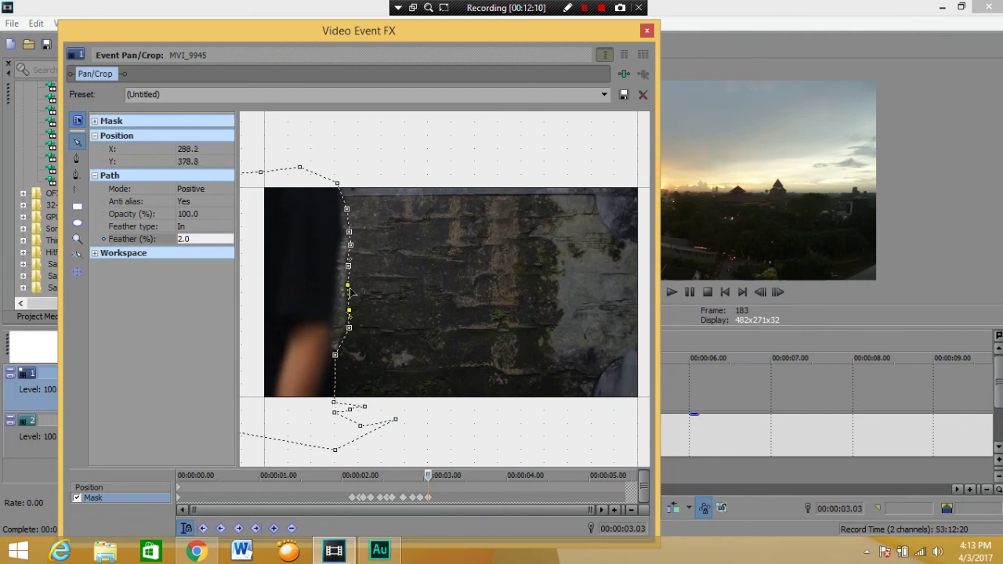
pyautogui.moveTo(346, 283)
pyautogui.mouseDown()
pyautogui.moveTo(337, 291)
pyautogui.moveTo(336, 269)
pyautogui.mouseUp()
pyautogui.moveTo(349, 310); pyautogui.dragTo(336, 335)
pyautogui.moveTo(350, 244); pyautogui.dragTo(343, 228)
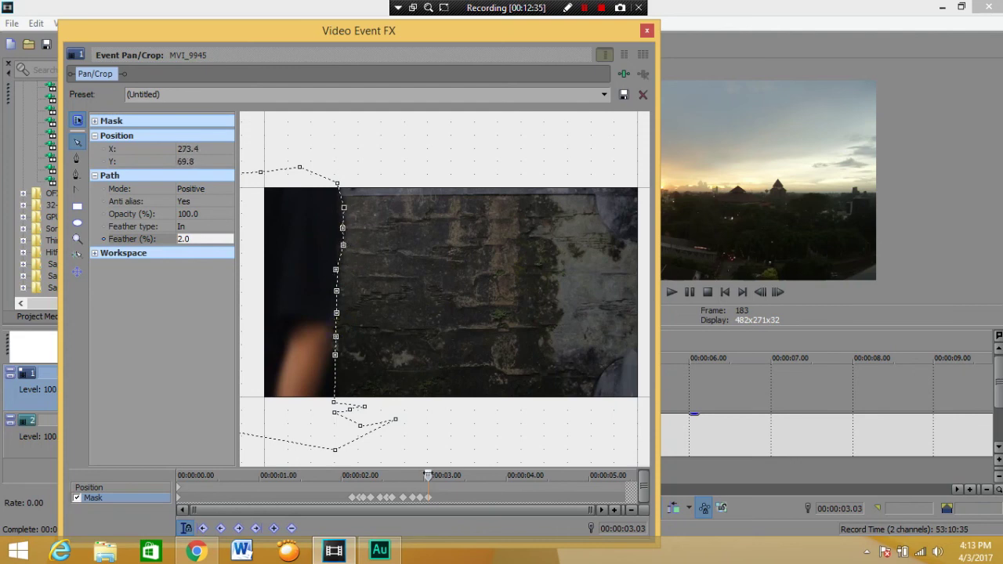
# Step: Select the entire mask path and shift it after the person leaving the frame, up to a keyframe at 00:00:03.12
pyautogui.moveTo(427, 475); pyautogui.dragTo(435, 475)
pyautogui.rightClick(336, 383)
pyautogui.click(368, 210)
pyautogui.moveTo(329, 321); pyautogui.dragTo(296, 317)
pyautogui.moveTo(435, 475); pyautogui.dragTo(439, 475)
pyautogui.moveTo(275, 384); pyautogui.dragTo(254, 381)
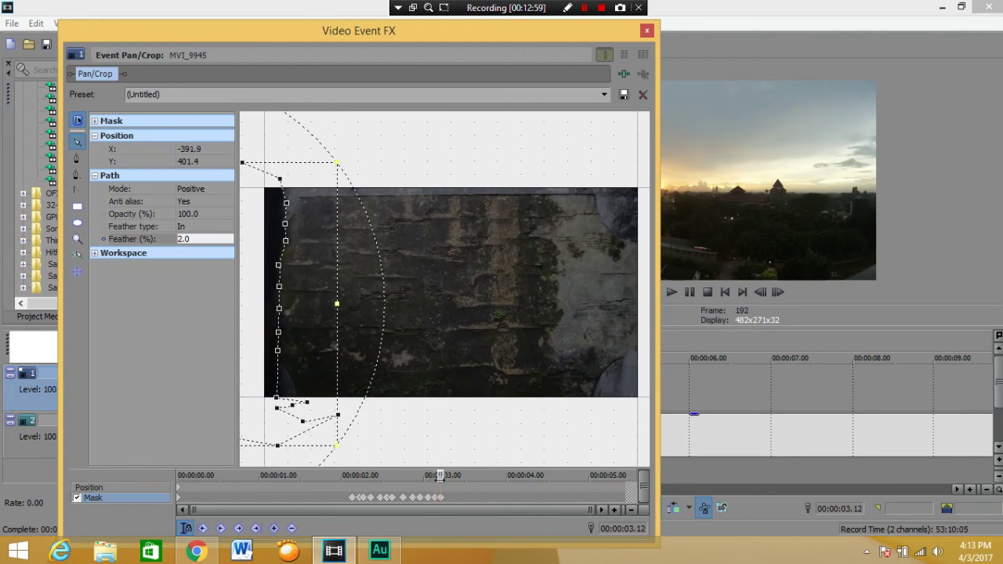
# Step: At 00:00:03.24, move the whole mask path completely outside the frame and close the event pan/crop window
pyautogui.press('Right')
pyautogui.press('Right')
pyautogui.press('Right')
pyautogui.press('Right')
pyautogui.press('Right')
pyautogui.press('Right')
pyautogui.press('Right')
pyautogui.press('Right')
pyautogui.press('Right')
pyautogui.press('Right')
pyautogui.press('Right')
pyautogui.press('Right')
pyautogui.press('Left')
pyautogui.press('Left')
pyautogui.press('Left')
pyautogui.press('Left')
pyautogui.press('Left')
pyautogui.press('Left')
pyautogui.press('Left')
pyautogui.press('Left')
pyautogui.press('Left')
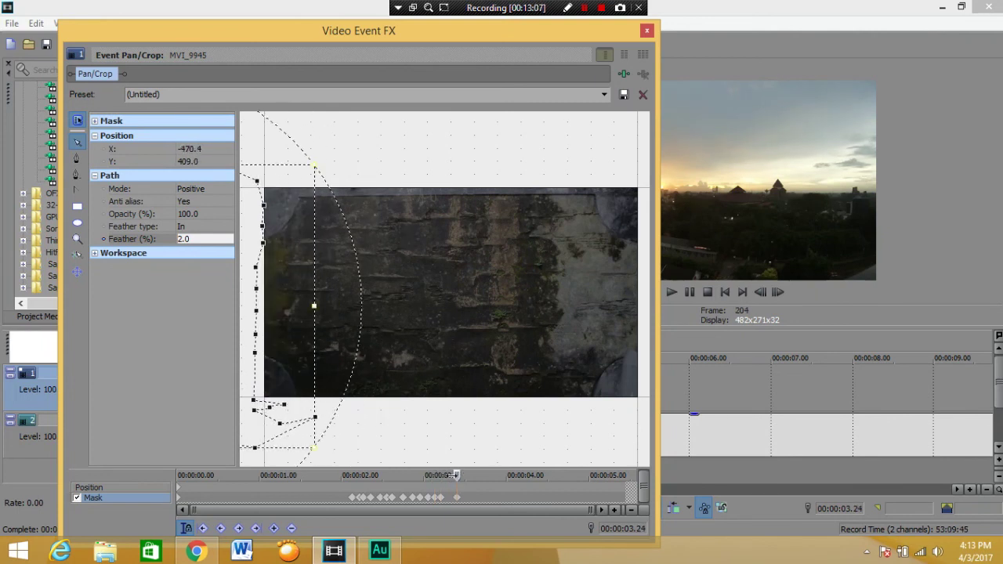
pyautogui.moveTo(250, 376); pyautogui.dragTo(233, 375)
pyautogui.click(457, 501)
pyautogui.click(645, 33)
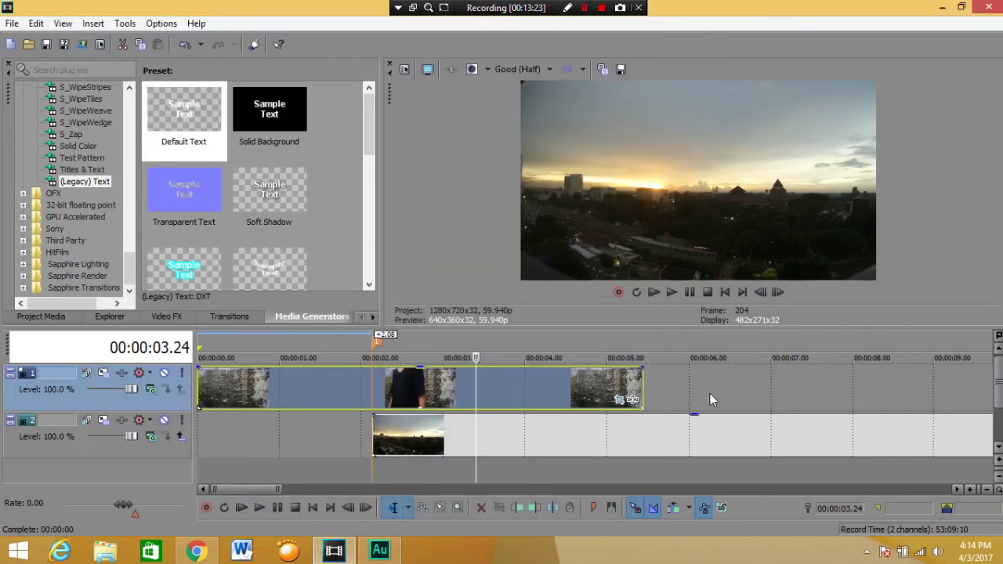
# Step: Play the project from the start to review the masked transition from the wall to the sunset clip
pyautogui.click(651, 293)
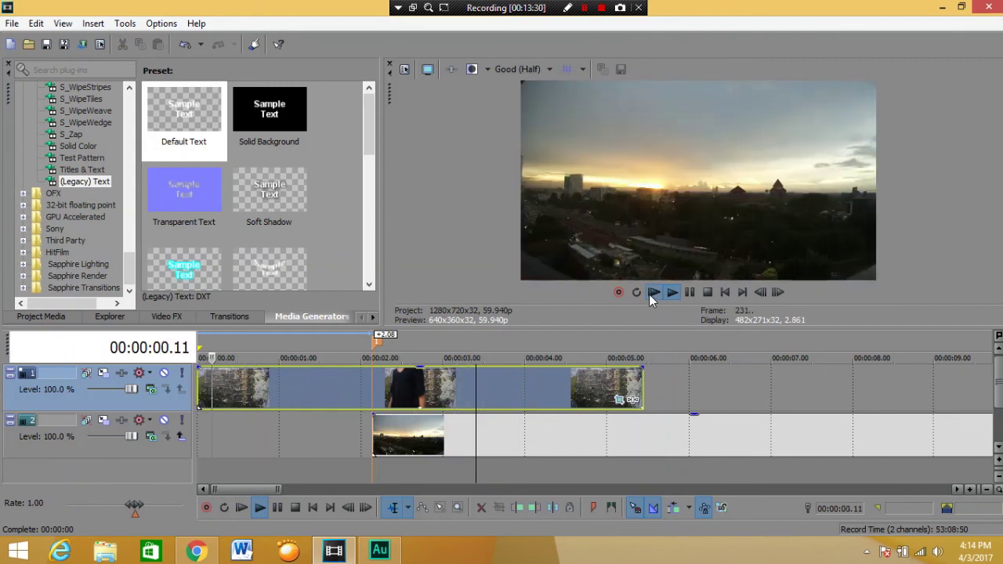
pyautogui.click(650, 293)
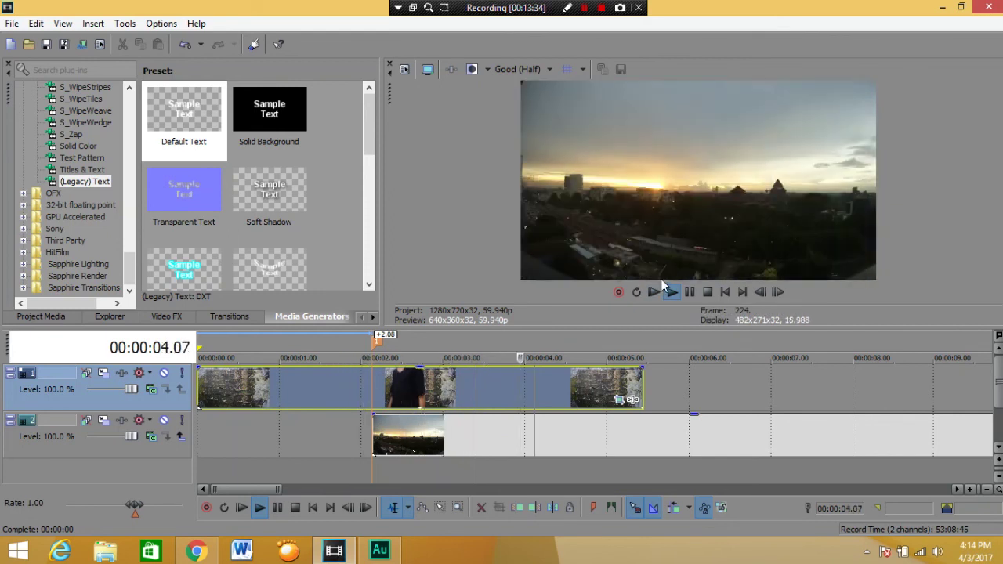
pyautogui.click(655, 295)
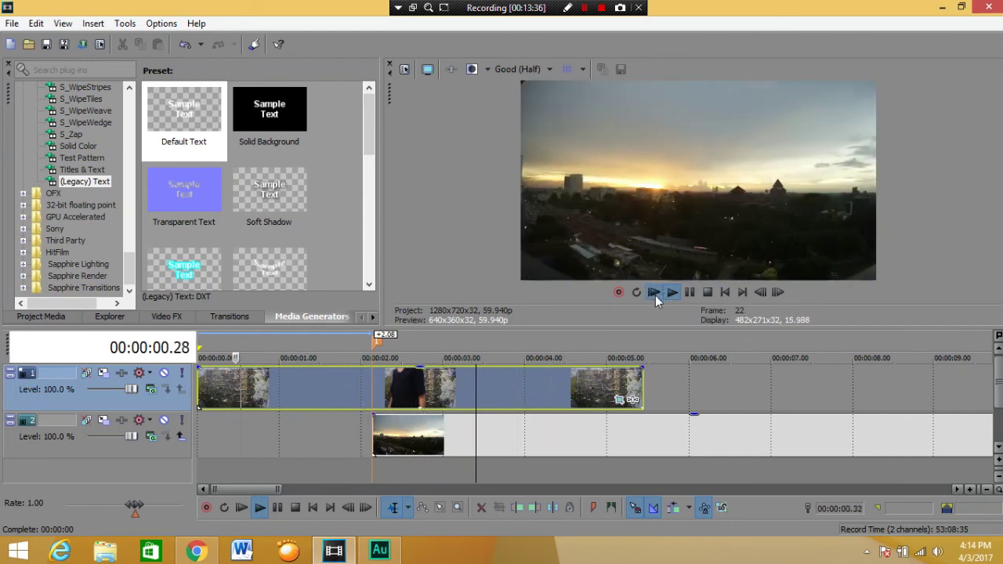